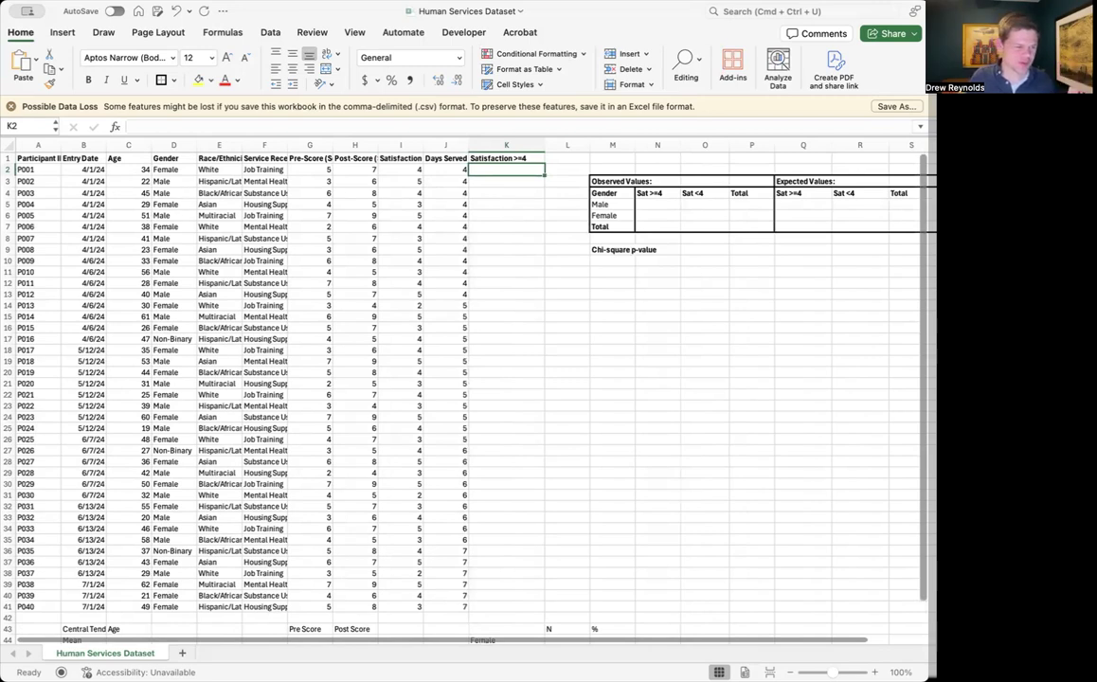
Examine the dataset's columns, especially Gender and Satisfaction Score, as the variables for the chi-square test
{"action": "left_click", "coordinate": [92, 430]}
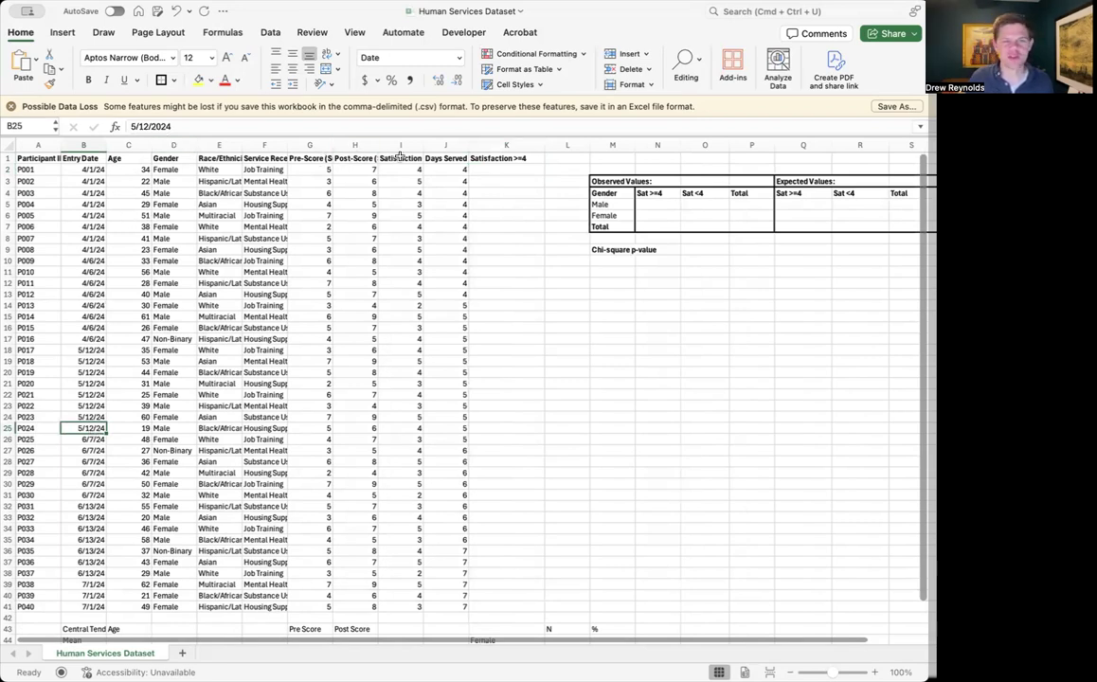
{"action": "left_click", "coordinate": [353, 157]}
{"action": "left_click", "coordinate": [400, 157]}
{"action": "left_click", "coordinate": [445, 158]}
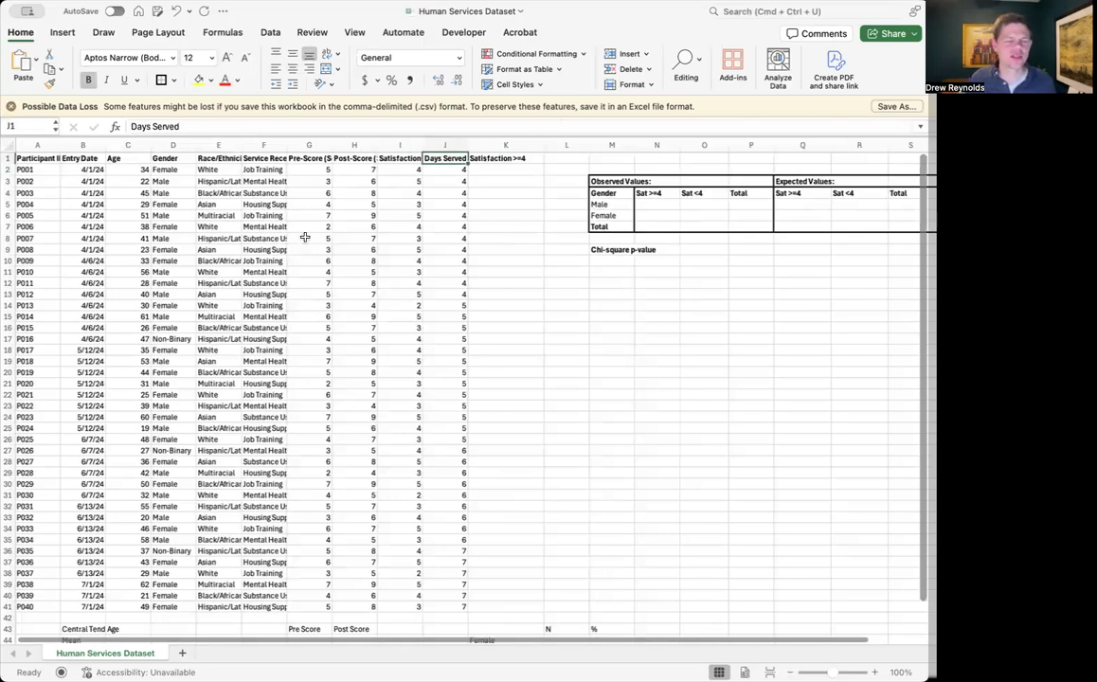
{"action": "scroll", "coordinate": [305, 236], "scroll_direction": "right", "scroll_amount": 1}
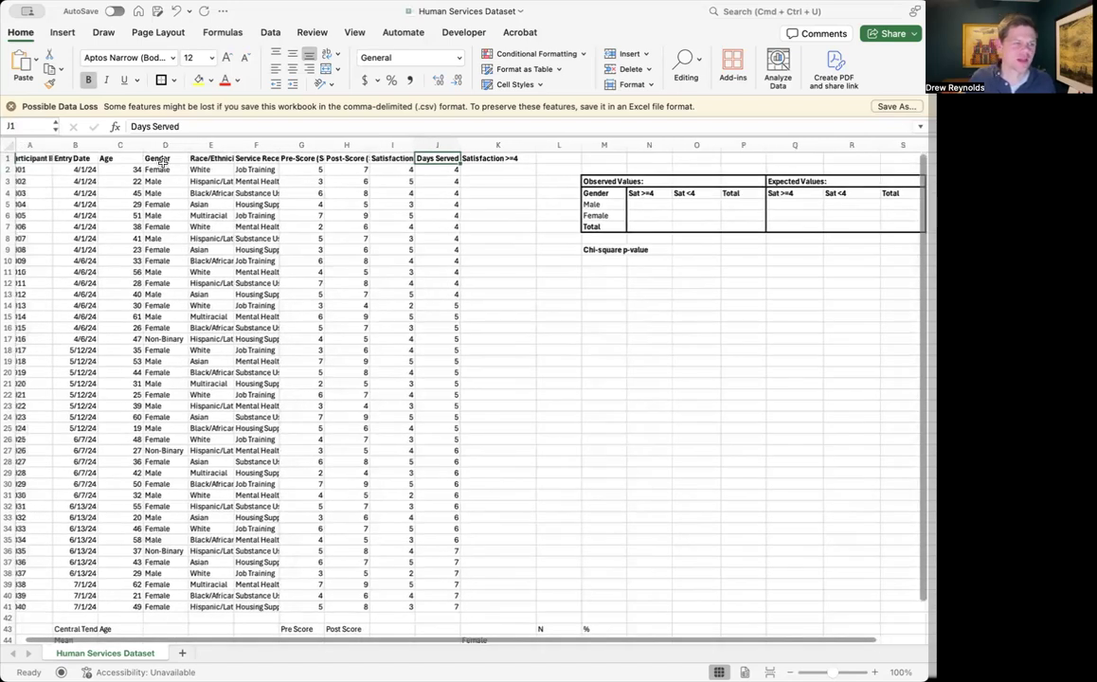
{"action": "left_click", "coordinate": [165, 145]}
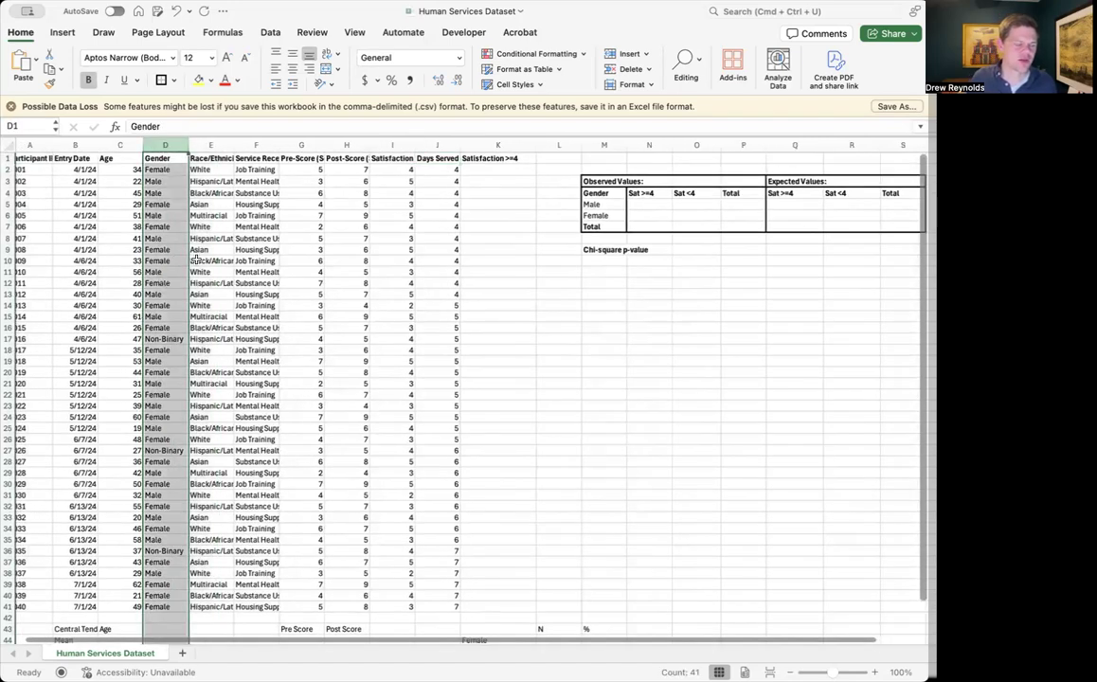
{"action": "left_click", "coordinate": [383, 145]}
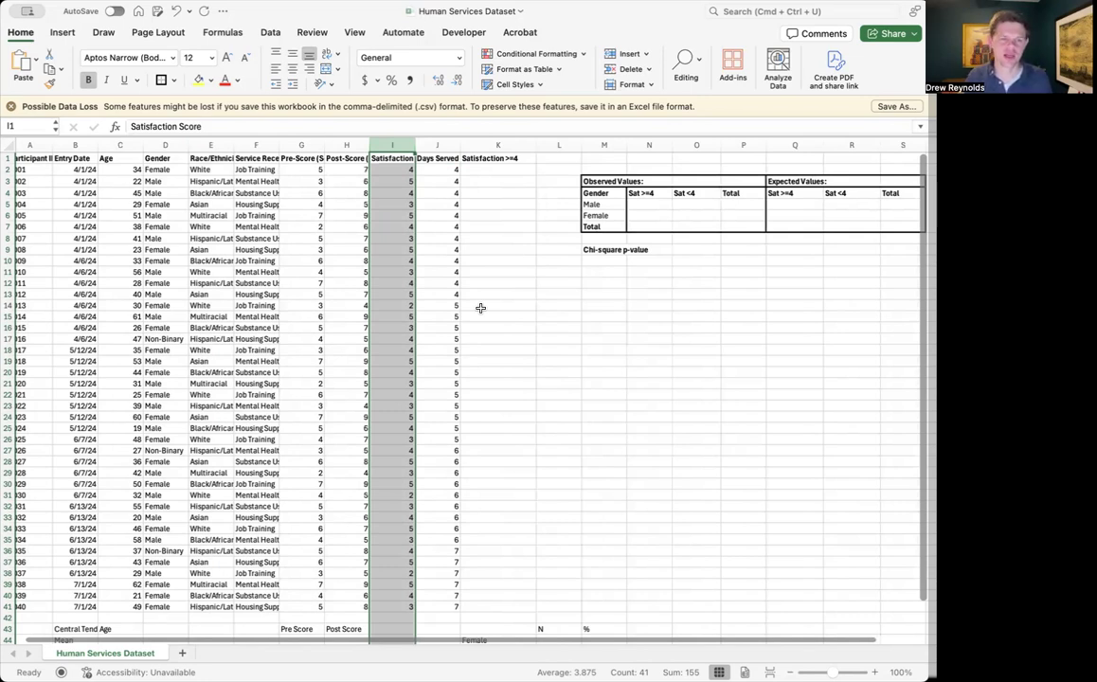
{"action": "scroll", "coordinate": [481, 308], "scroll_direction": "left", "scroll_amount": 1}
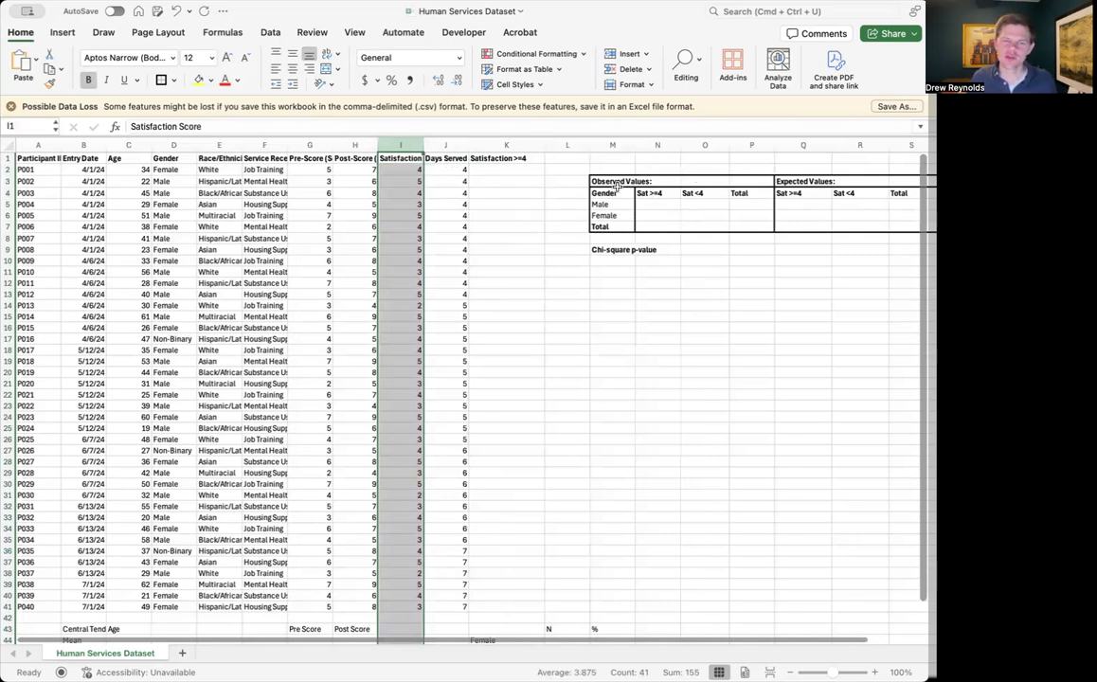
{"action": "scroll", "coordinate": [617, 187], "scroll_direction": "right", "scroll_amount": 1}
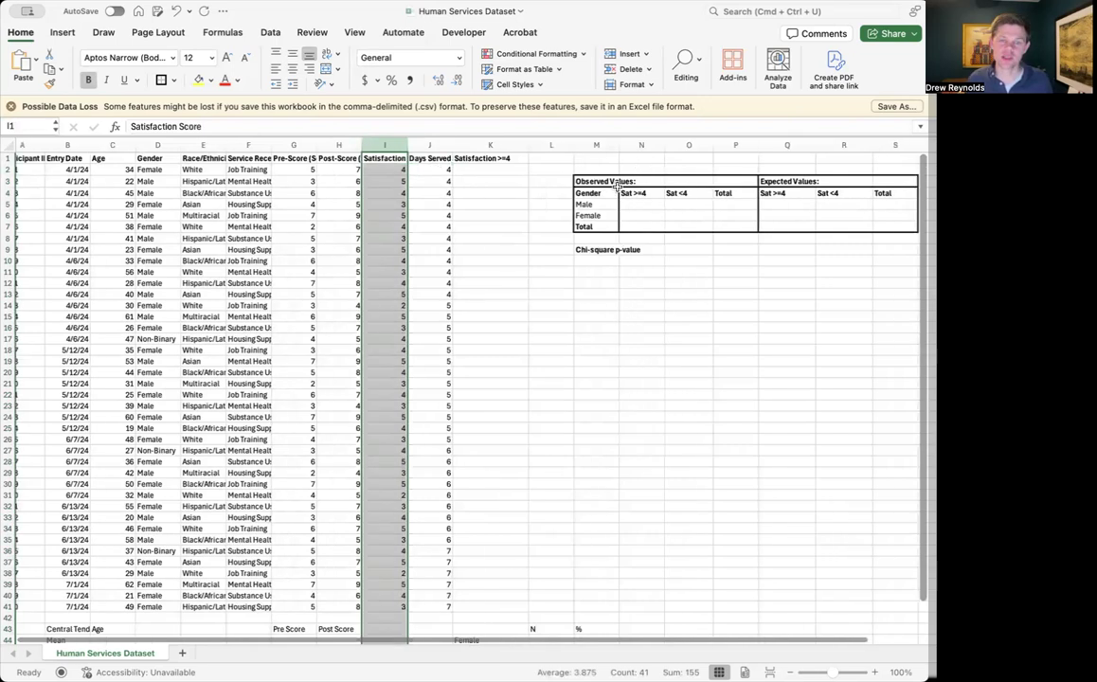
{"action": "scroll", "coordinate": [618, 186], "scroll_direction": "up", "scroll_amount": 1}
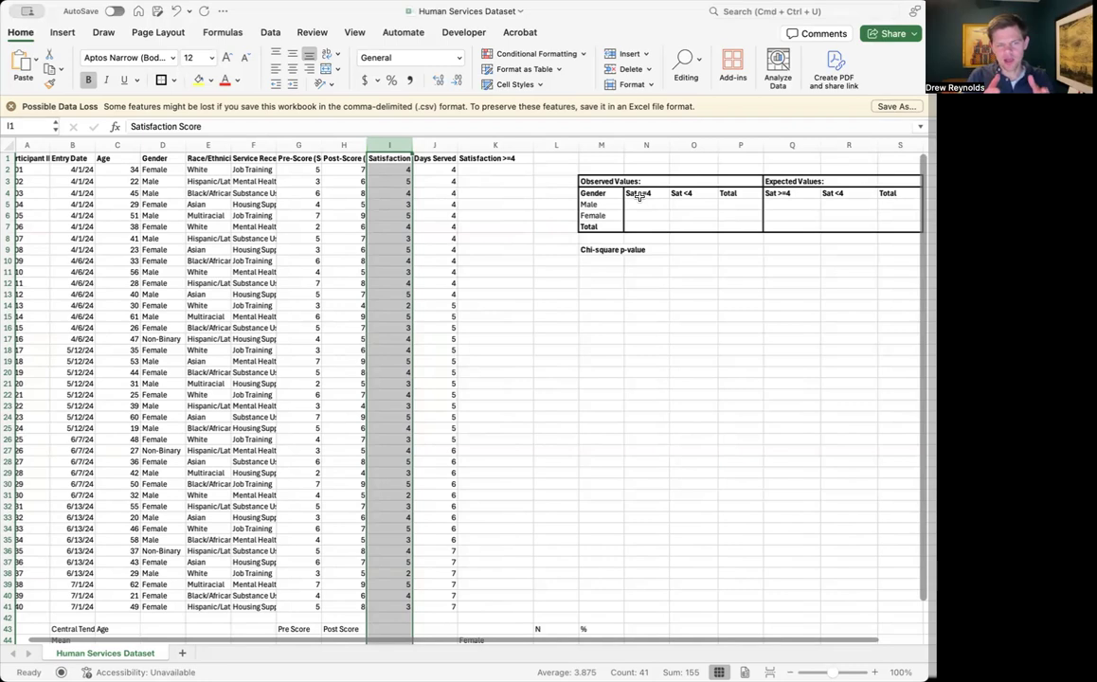
Examine the Observed Values table's gender and satisfaction categories alongside the scores in the Satisfaction Score column
{"action": "left_click_drag", "start_coordinate": [591, 203], "coordinate": [684, 195]}
{"action": "left_click", "coordinate": [684, 195]}
{"action": "left_click_drag", "start_coordinate": [609, 204], "coordinate": [684, 194]}
{"action": "left_click", "coordinate": [645, 192]}
{"action": "scroll", "coordinate": [660, 218], "scroll_direction": "left", "scroll_amount": 2}
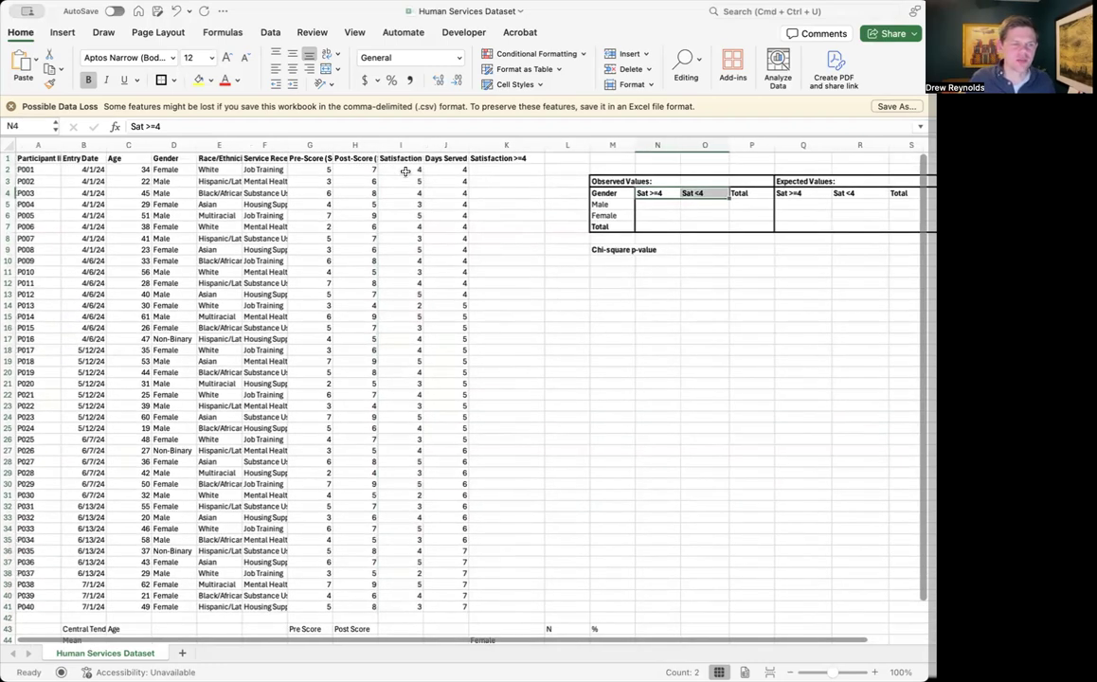
{"action": "left_click_drag", "start_coordinate": [401, 169], "coordinate": [409, 605]}
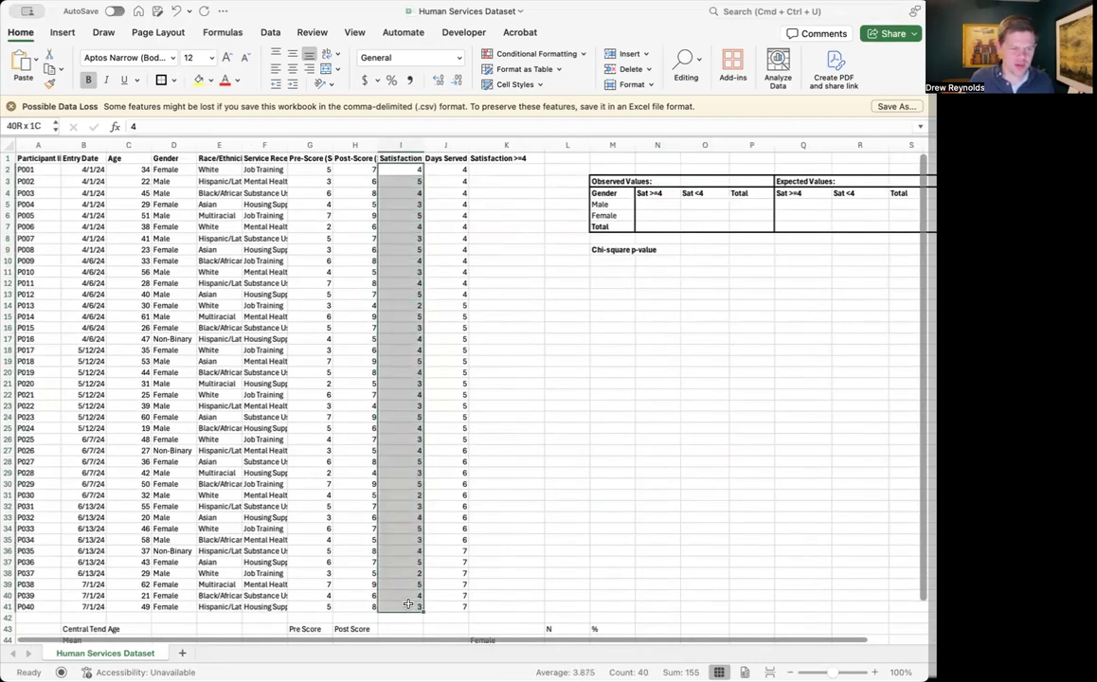
{"action": "left_click", "coordinate": [399, 222]}
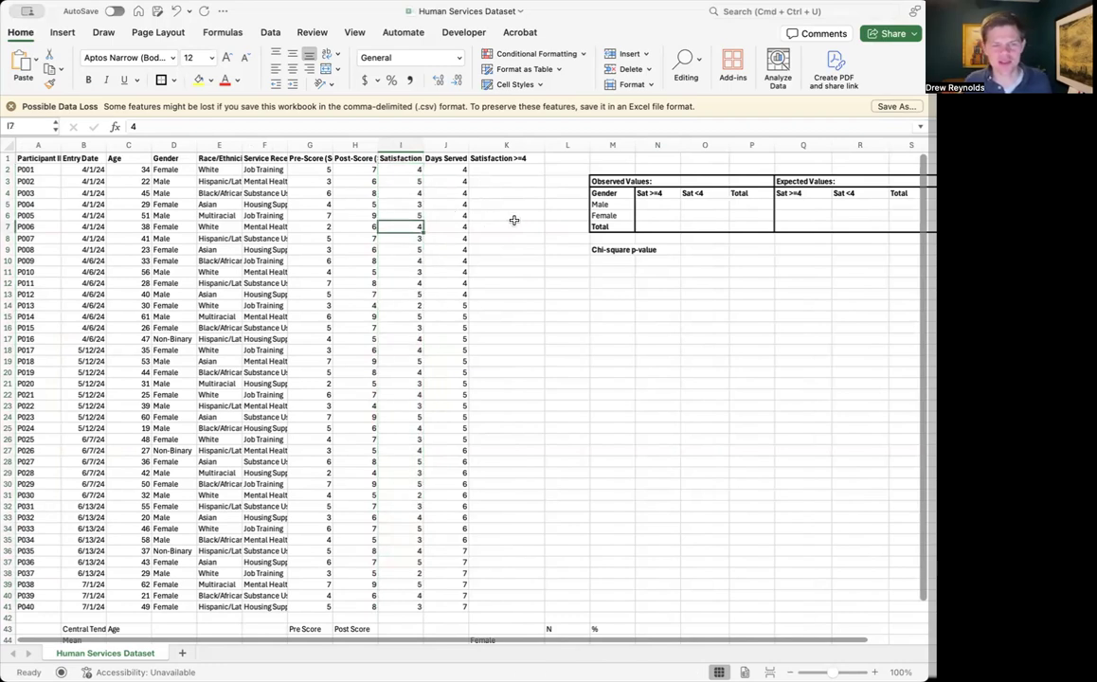
{"action": "left_click", "coordinate": [474, 169]}
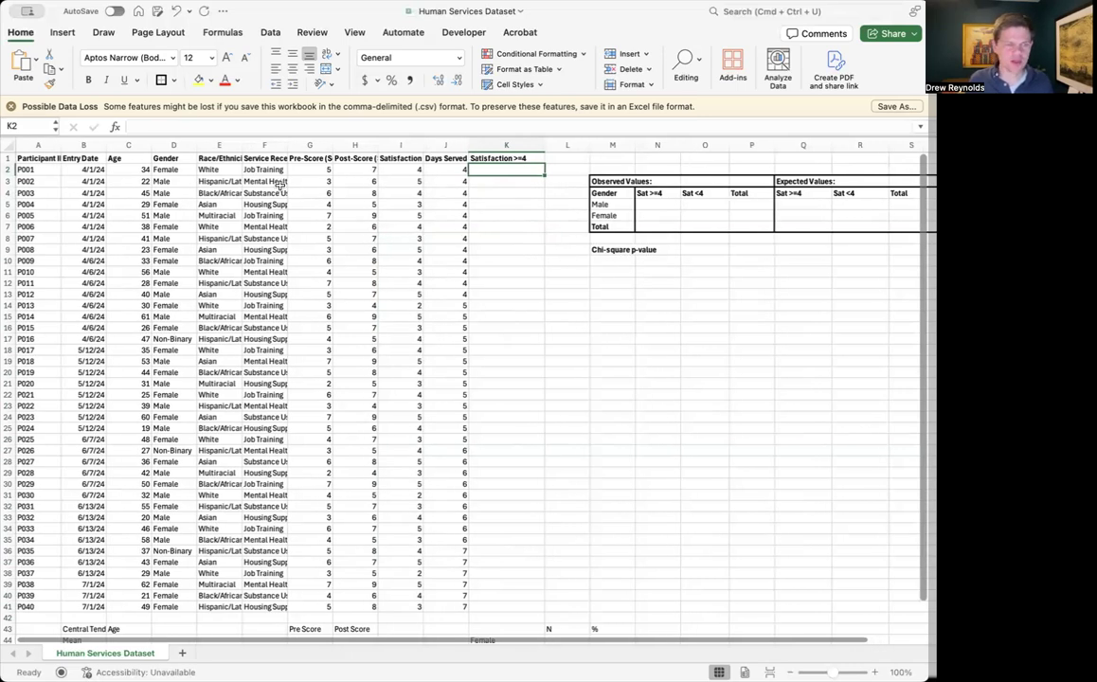
{"action": "left_click", "coordinate": [396, 159]}
{"action": "left_click_drag", "start_coordinate": [395, 168], "coordinate": [419, 599]}
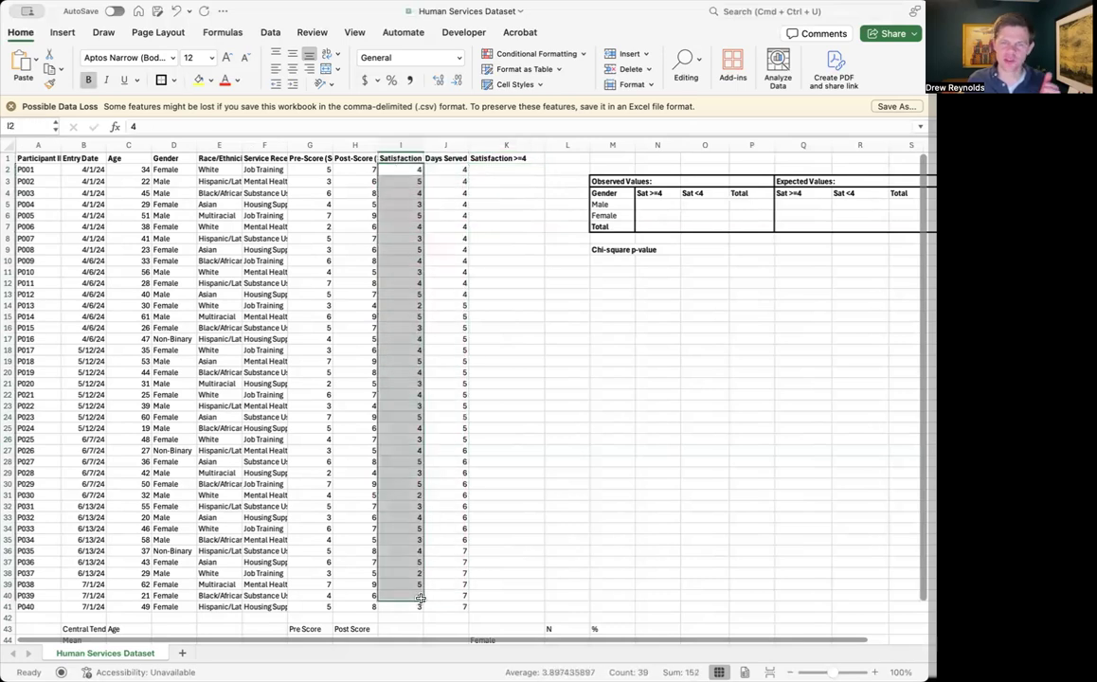
{"action": "scroll", "coordinate": [502, 238], "scroll_direction": "down", "scroll_amount": 2}
{"action": "scroll", "coordinate": [499, 311], "scroll_direction": "up", "scroll_amount": 2}
{"action": "scroll", "coordinate": [493, 308], "scroll_direction": "up", "scroll_amount": 1}
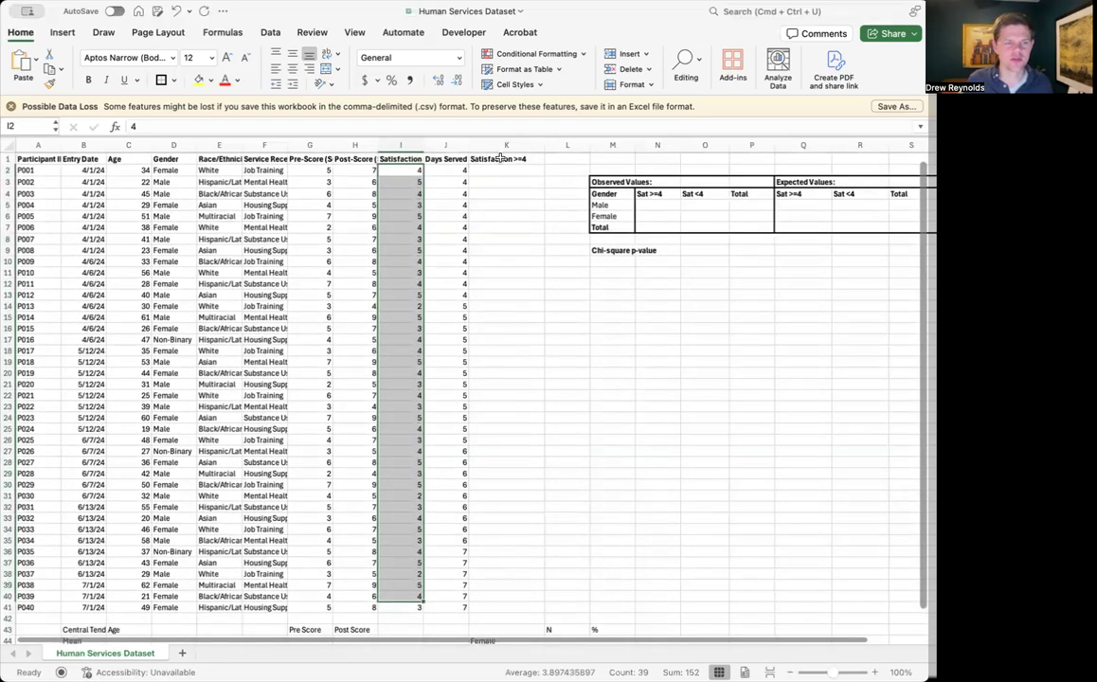
Enter =IFS(I2>=4,1,I2<4,0) in K2 to code the first participant's satisfaction score as 1 or 0
{"action": "left_click", "coordinate": [490, 167]}
{"action": "type", "text": "="}
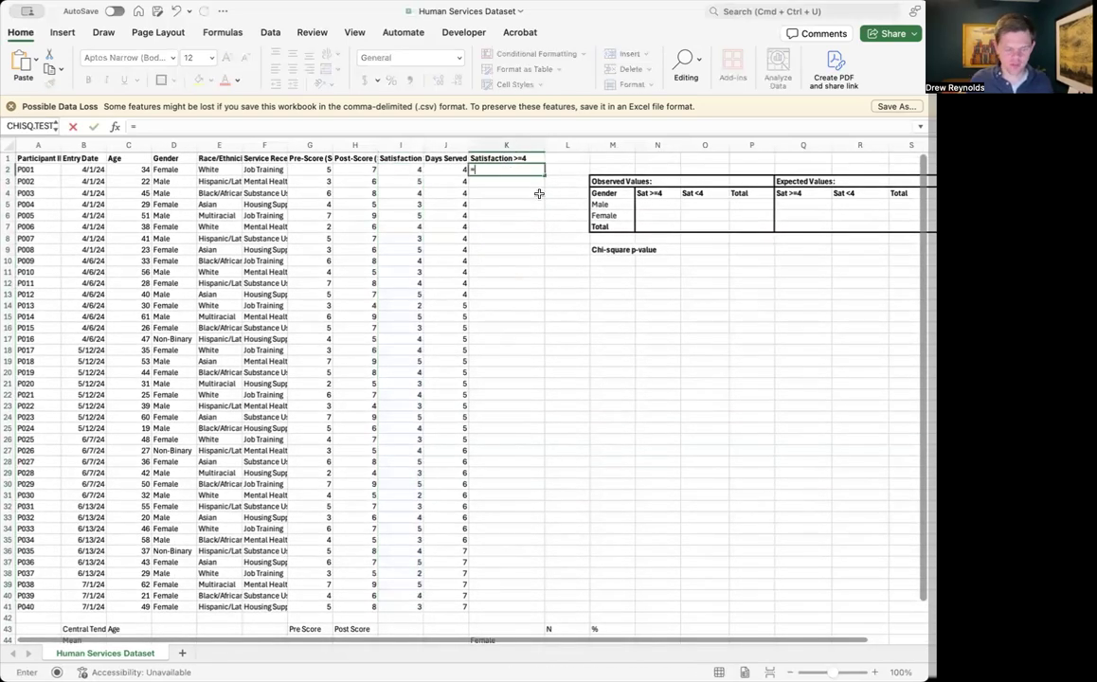
{"action": "type", "text": "IFS("}
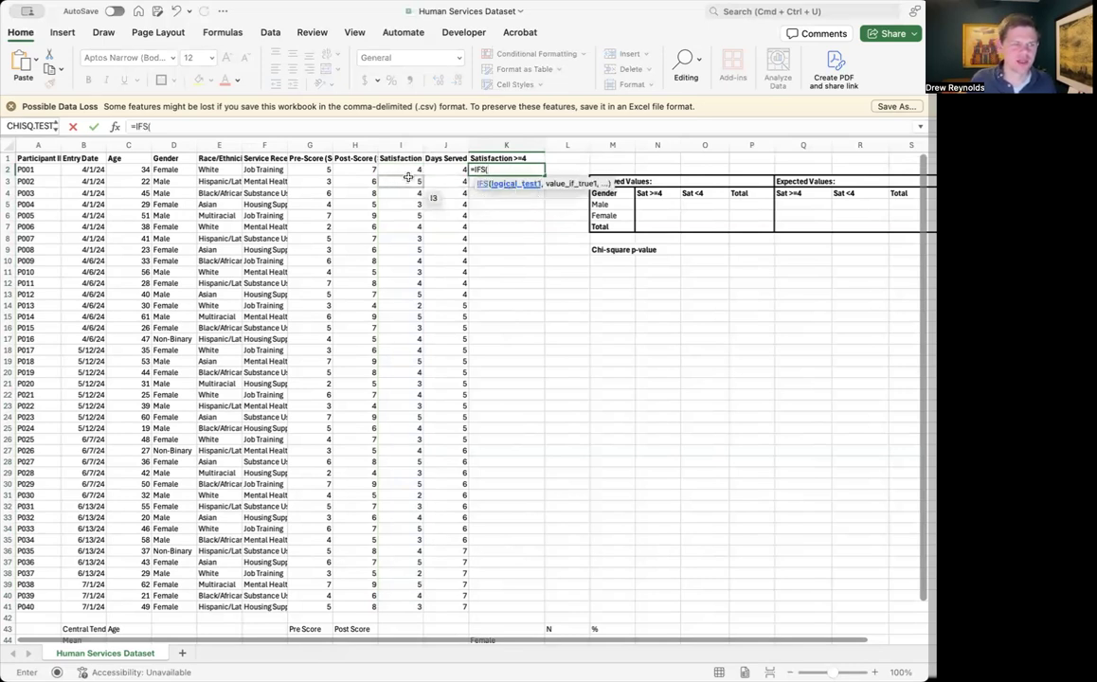
{"action": "left_click", "coordinate": [404, 169]}
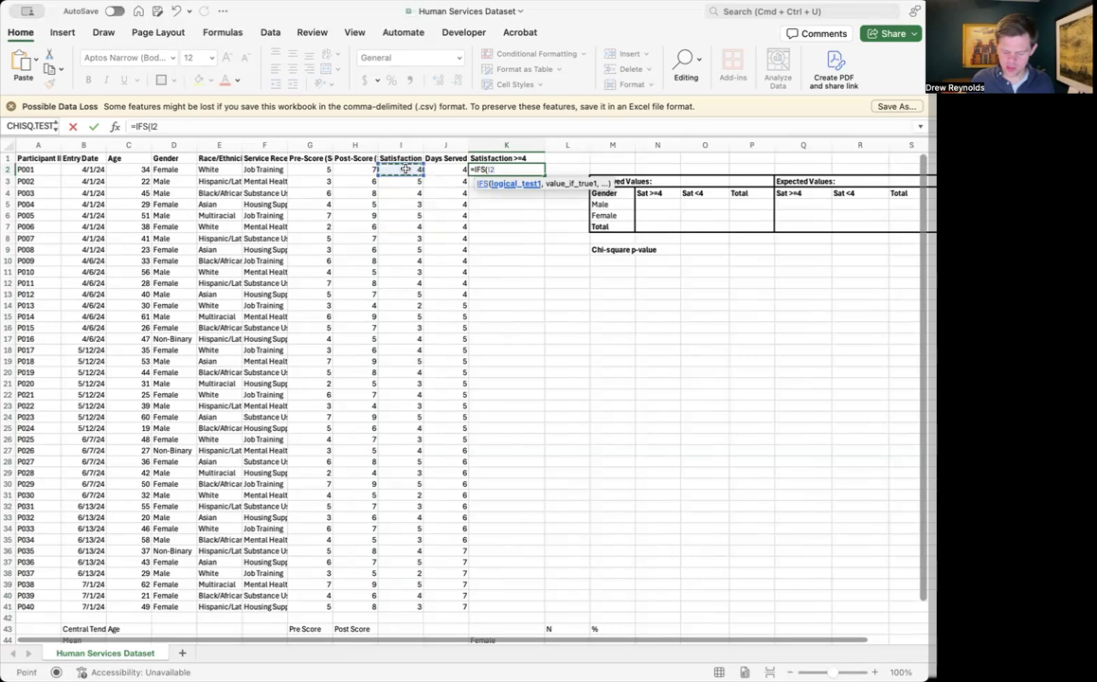
{"action": "type", "text": ">="}
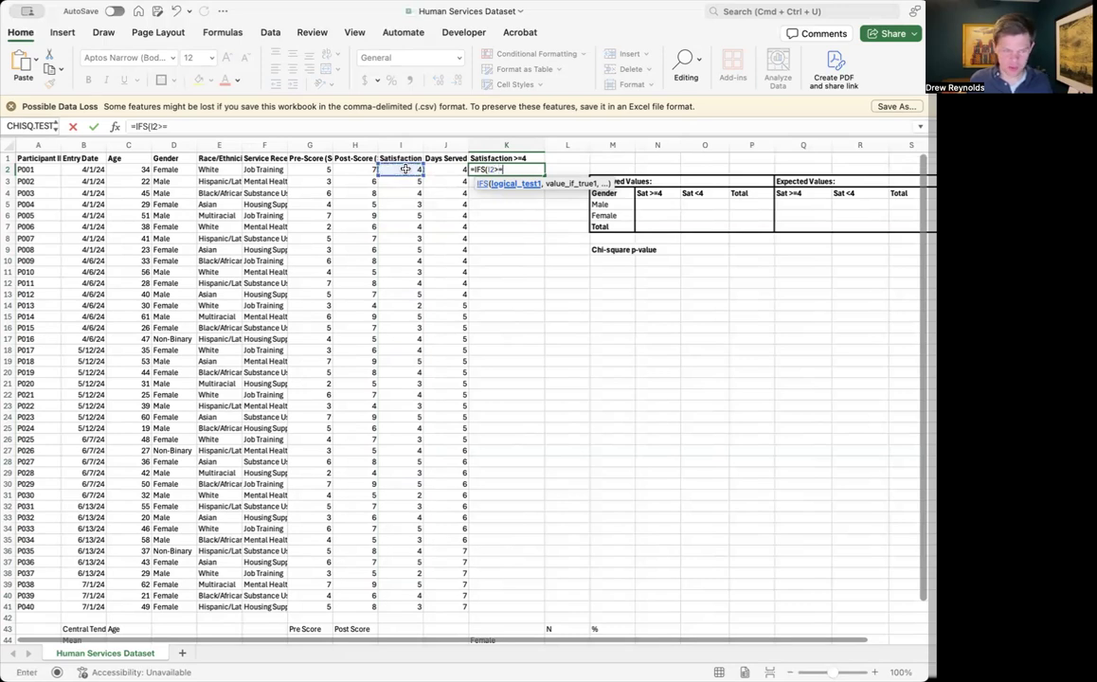
{"action": "type", "text": "4,1,"}
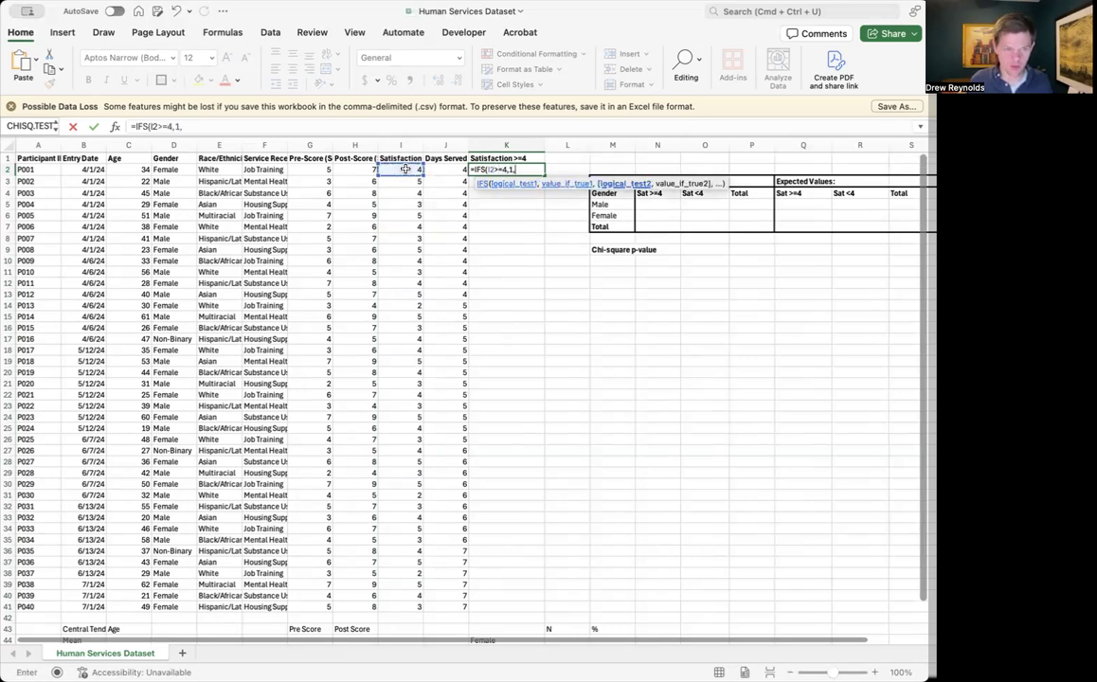
{"action": "type", "text": "I2"}
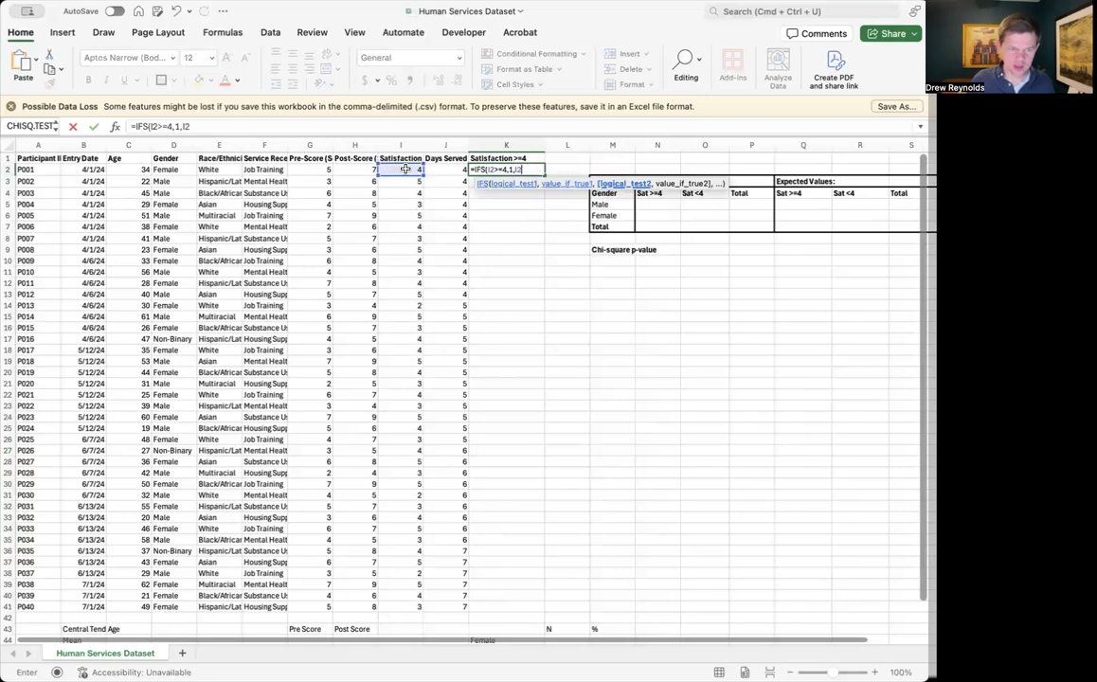
{"action": "type", "text": "<"}
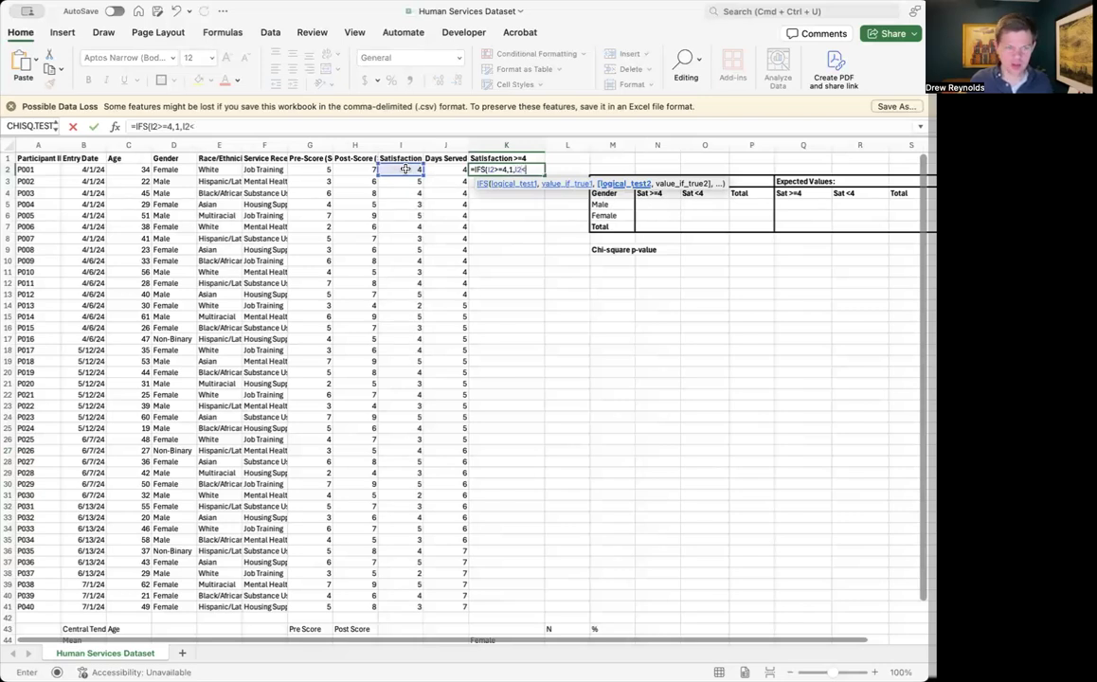
{"action": "type", "text": "4,0)"}
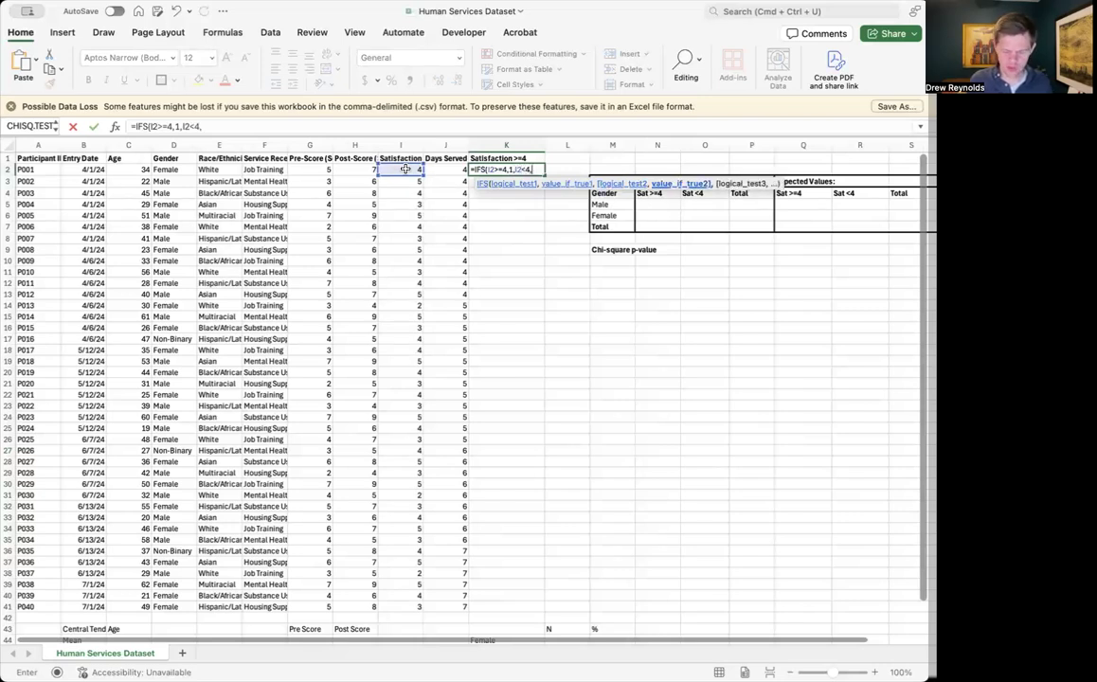
{"action": "key", "text": "Return"}
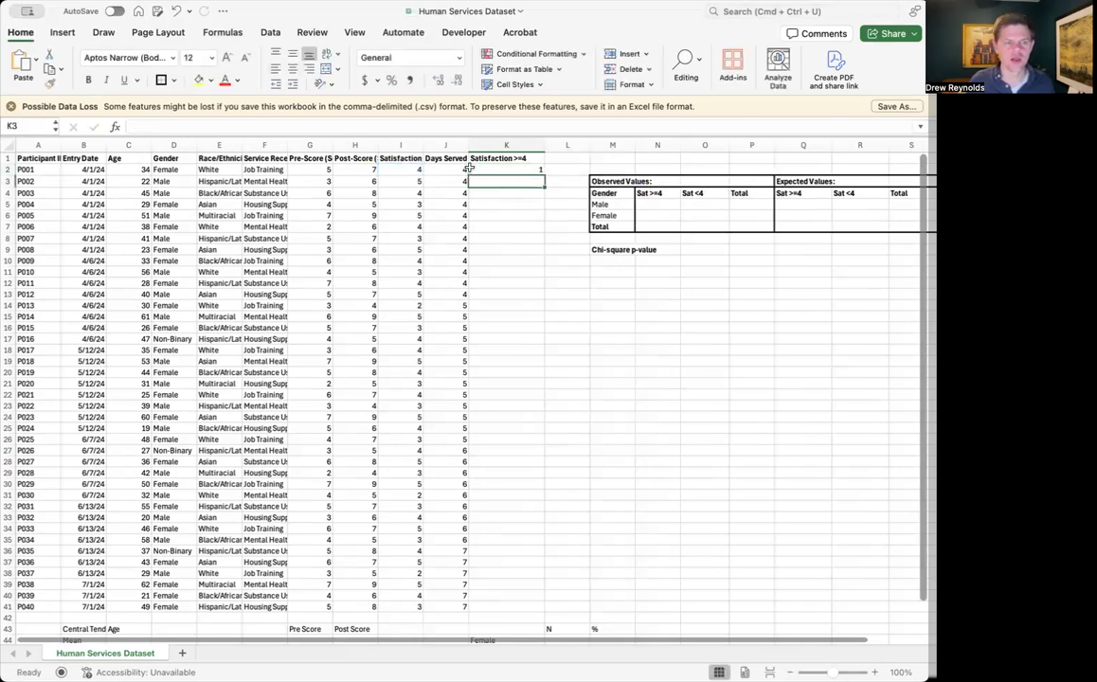
Fill the IFS formula from K2 down through K41 for all participants
{"action": "left_click", "coordinate": [502, 169]}
{"action": "left_click_drag", "start_coordinate": [541, 173], "coordinate": [541, 205]}
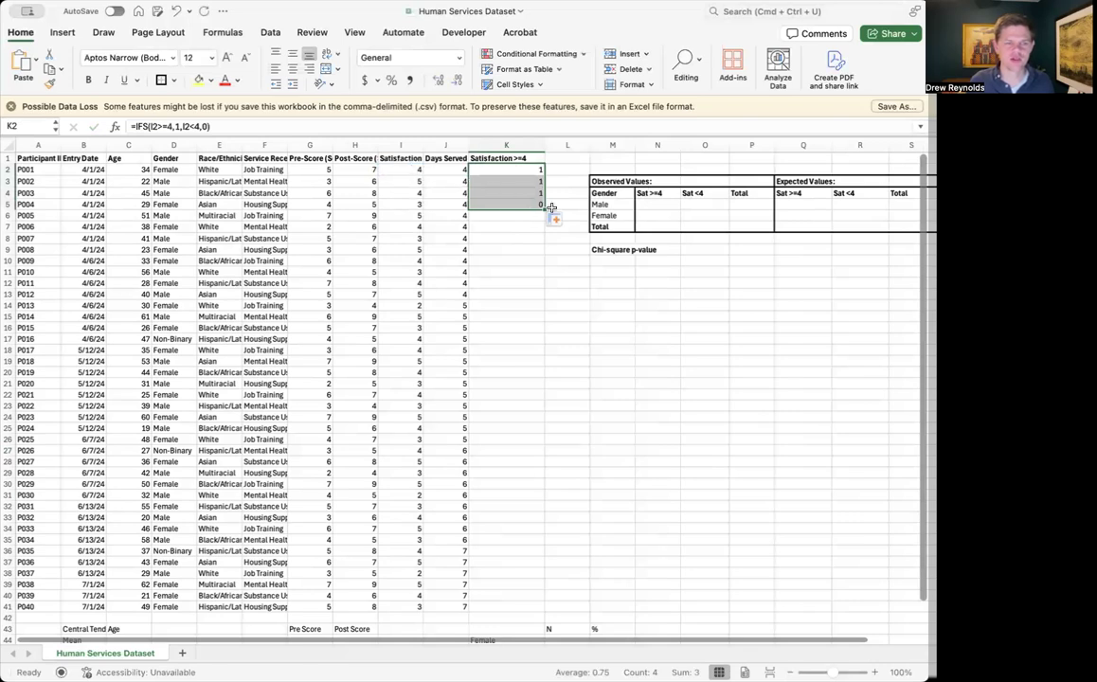
{"action": "left_click_drag", "start_coordinate": [544, 207], "coordinate": [529, 609]}
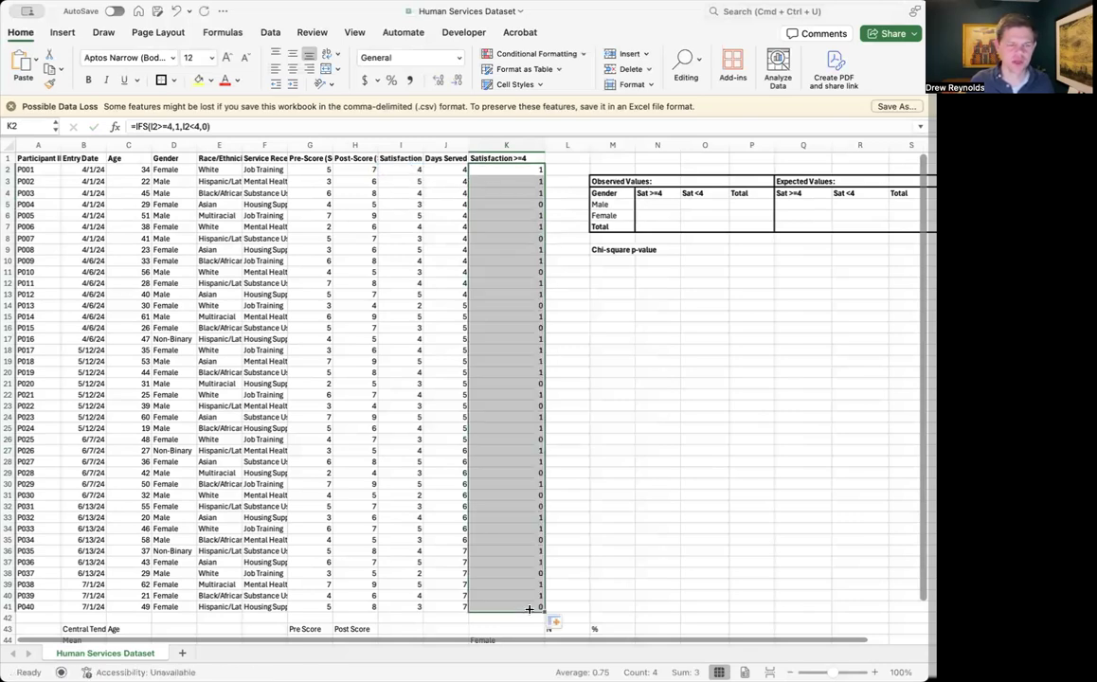
{"action": "left_click", "coordinate": [514, 338]}
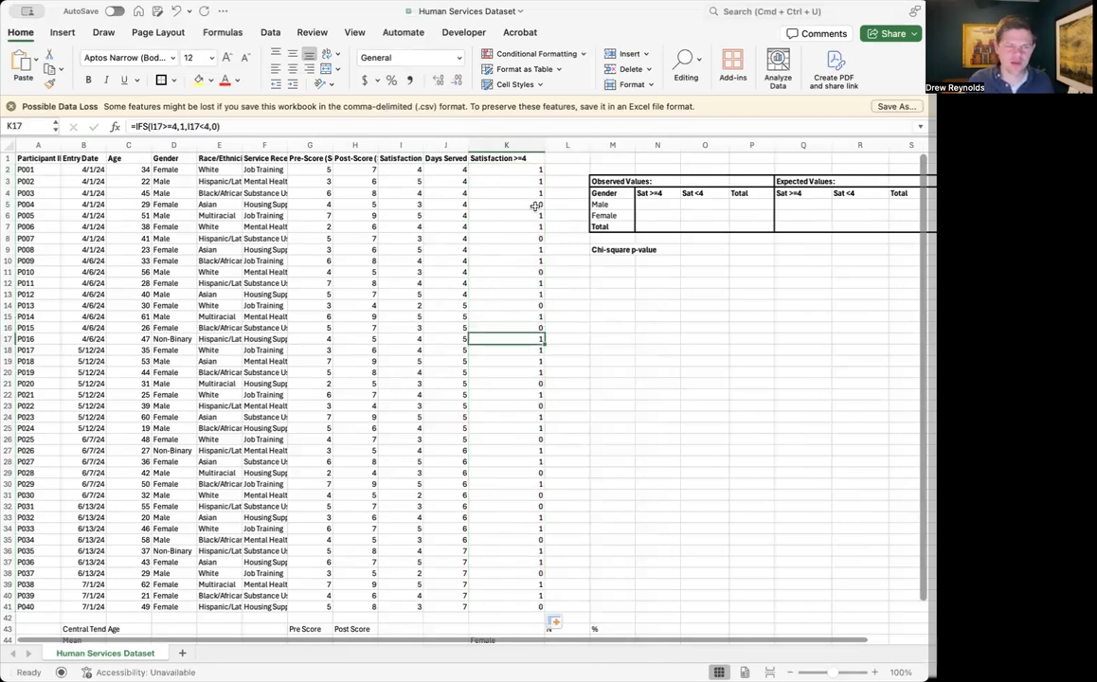
Enter =COUNTIFS(D:D,M5,K:K,"1") in N5 and fill it down to N6 to count Sat >=4 by gender
{"action": "left_click", "coordinate": [657, 204]}
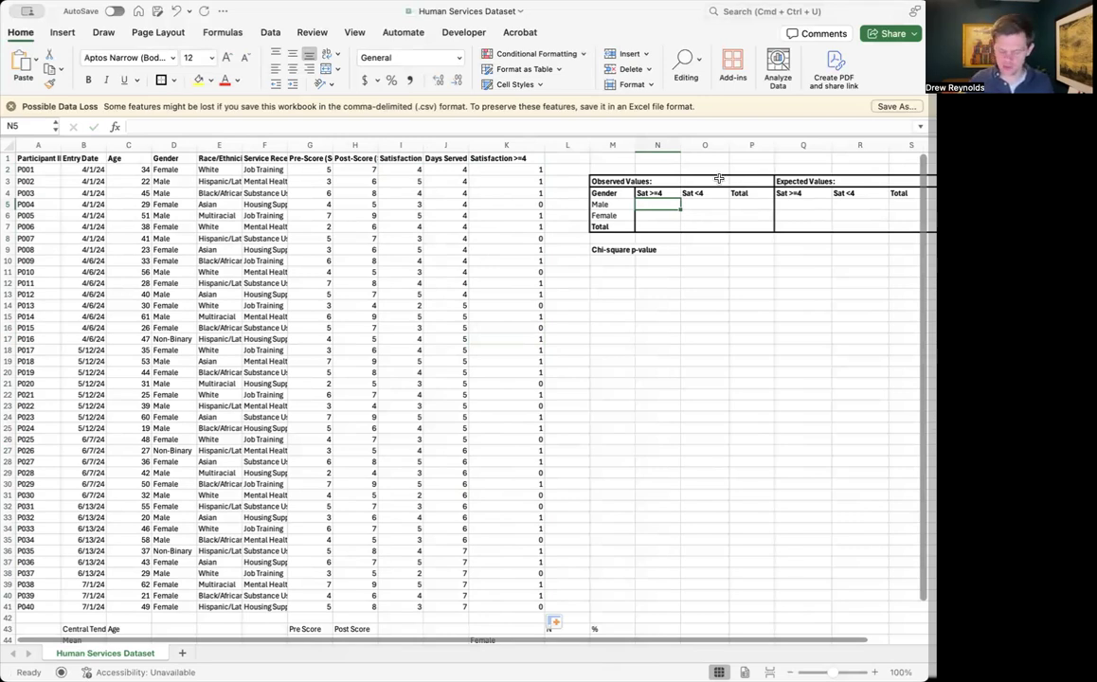
{"action": "type", "text": "=COUNTIFS"}
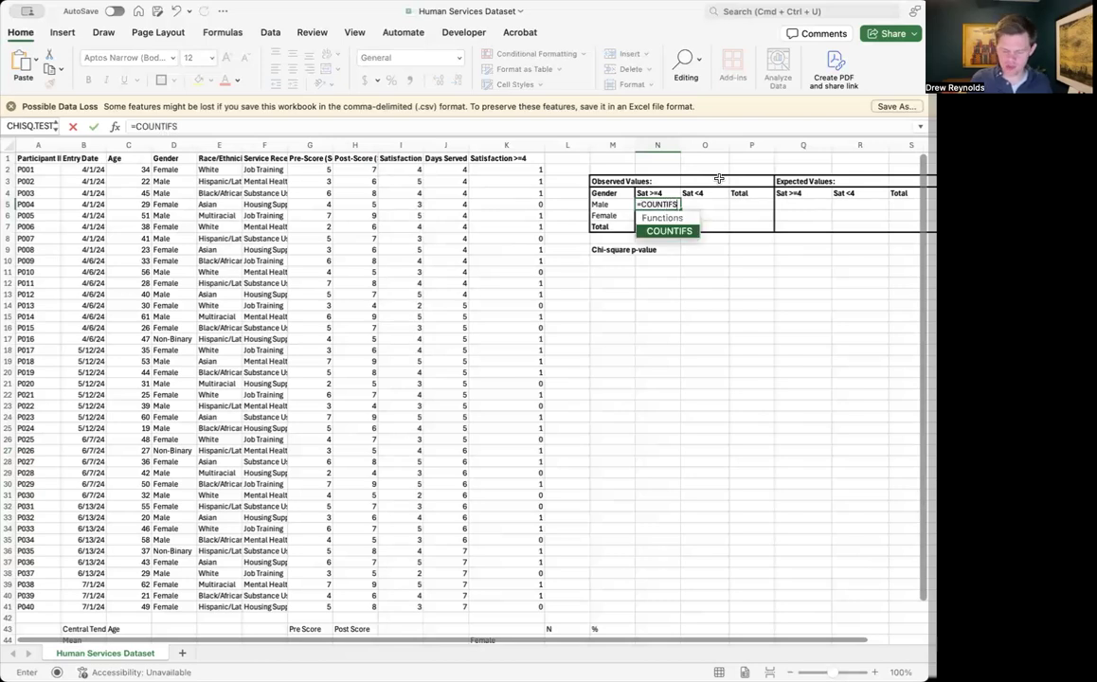
{"action": "type", "text": "("}
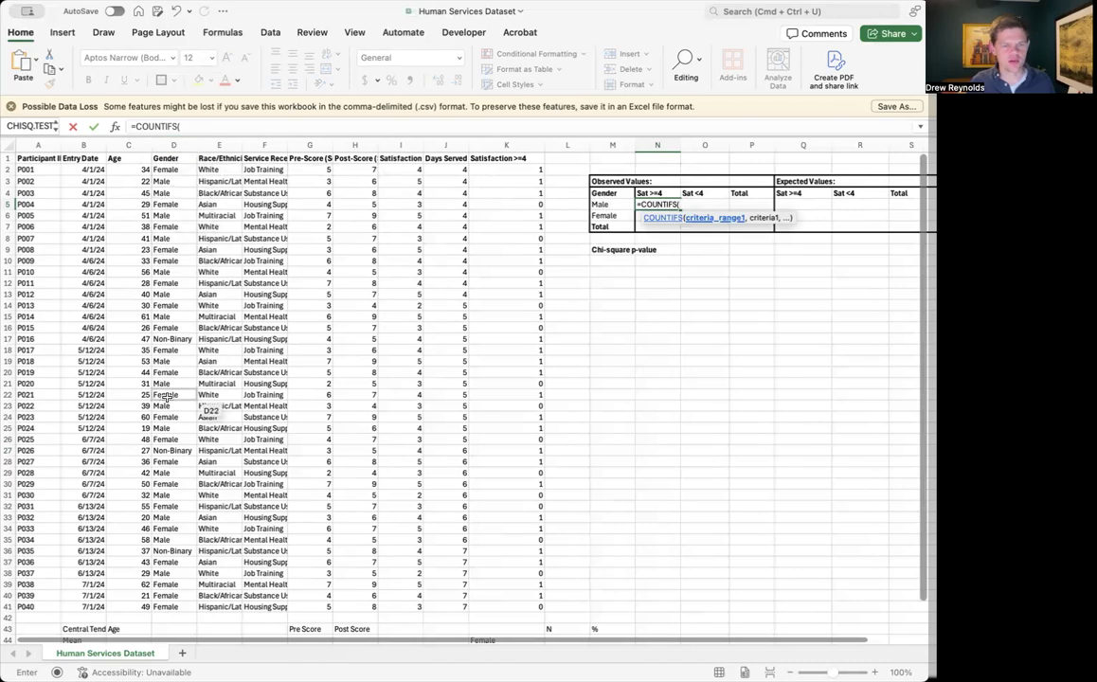
{"action": "type", "text": "D:D"}
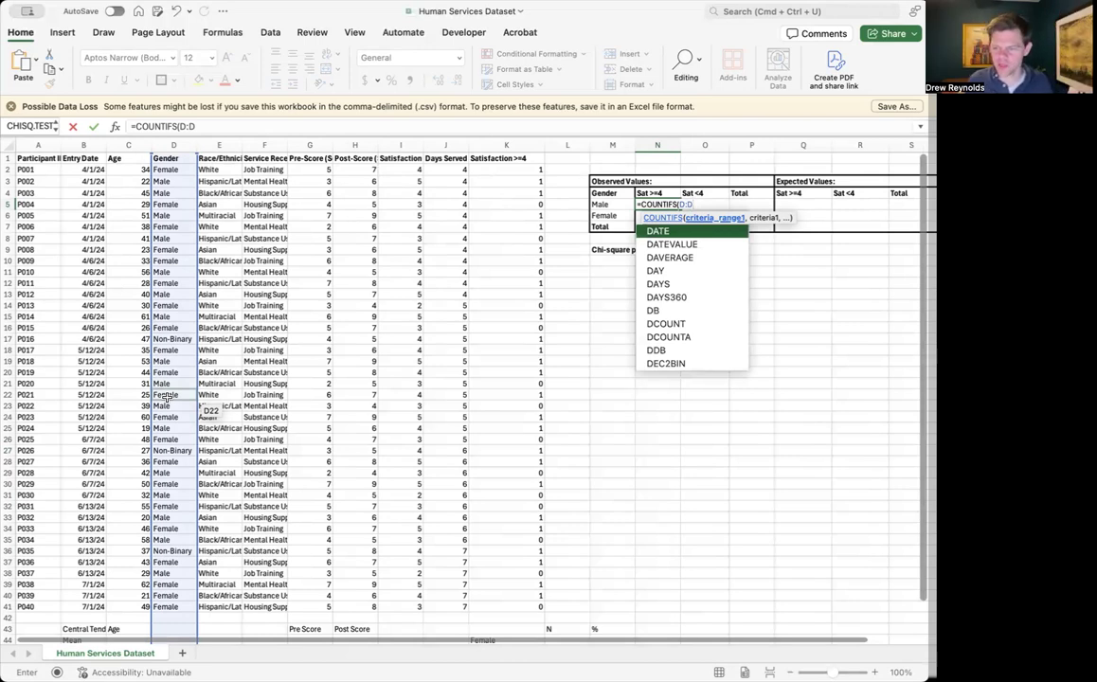
{"action": "type", "text": ","}
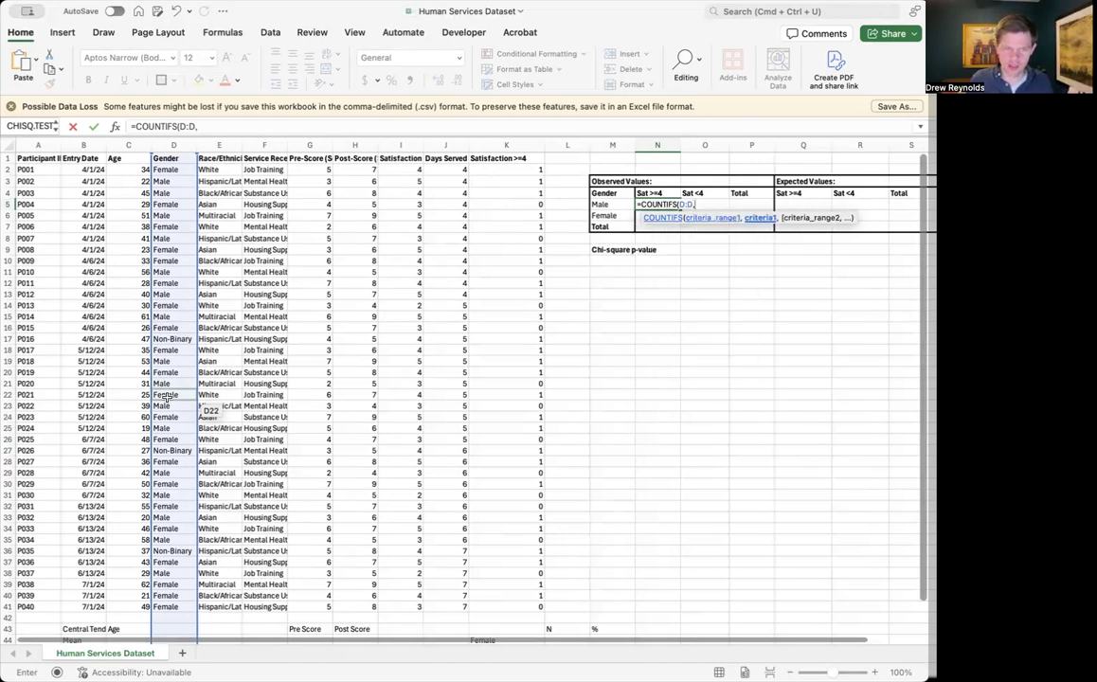
{"action": "type", "text": "M5"}
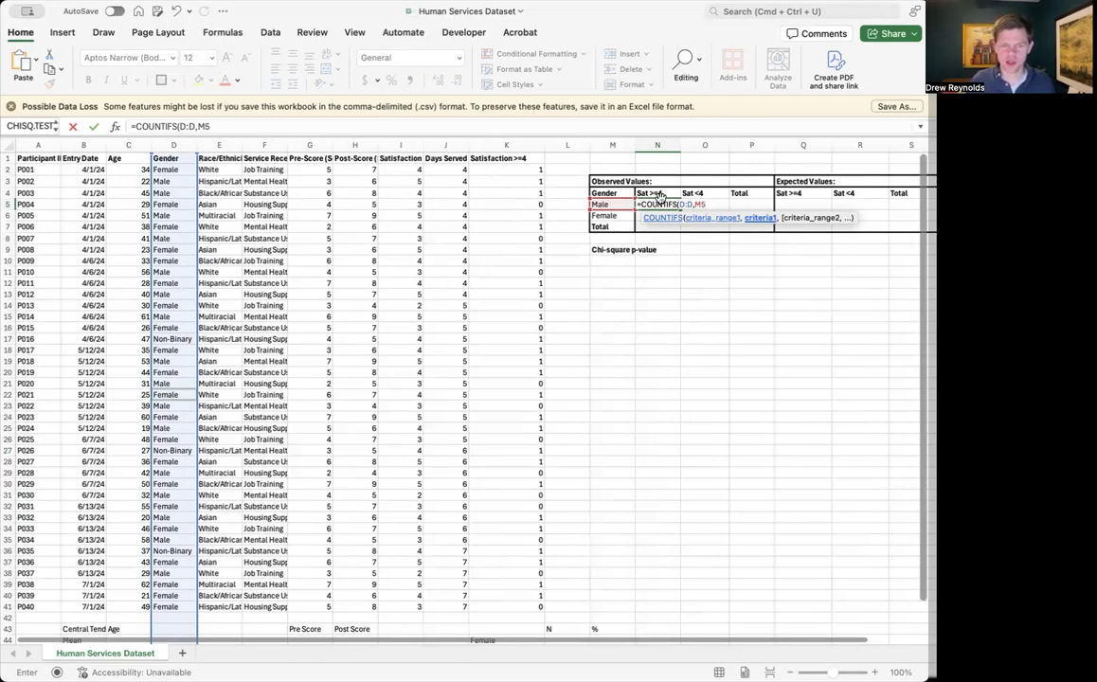
{"action": "type", "text": ",f"}
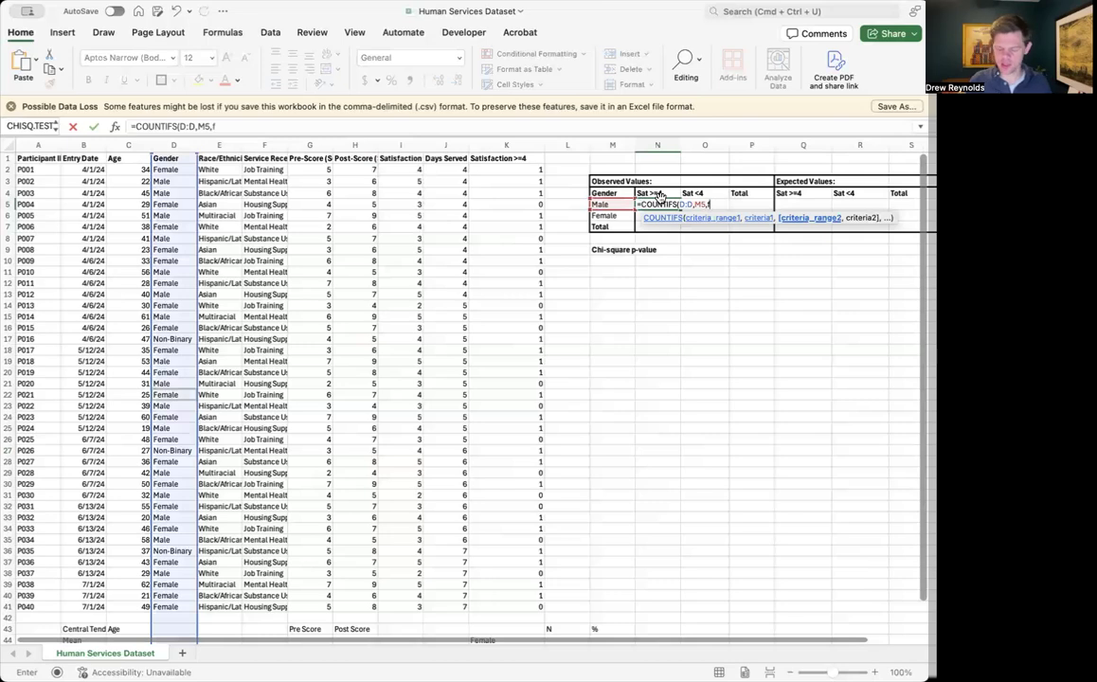
{"action": "key", "text": "BackSpace"}
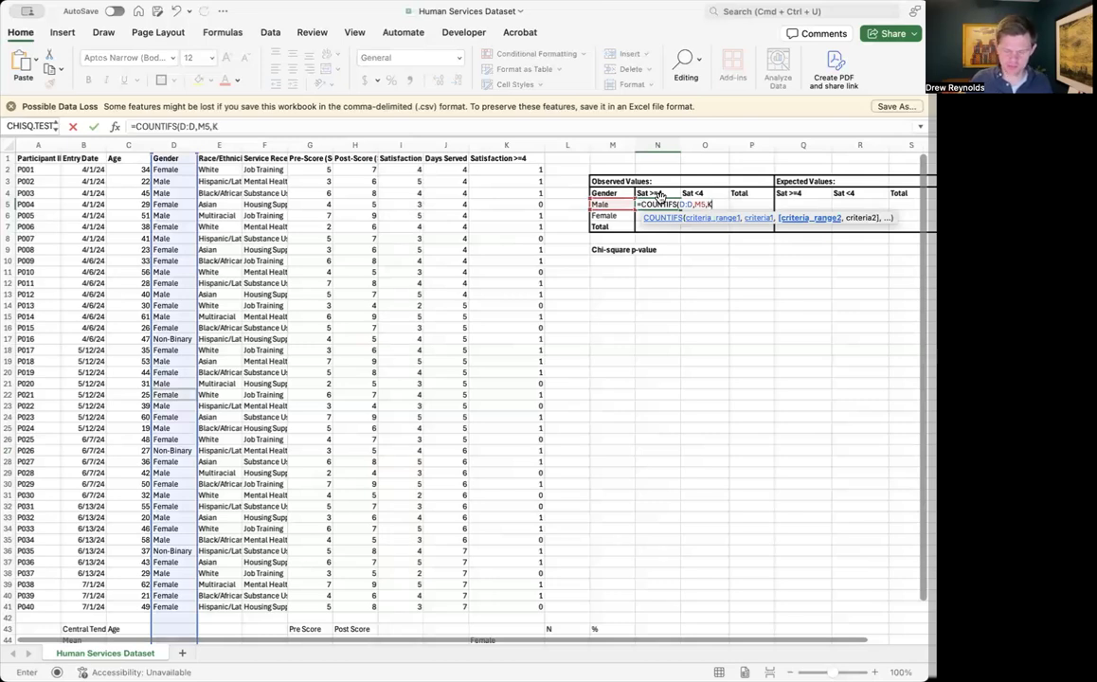
{"action": "type", "text": "K:K"}
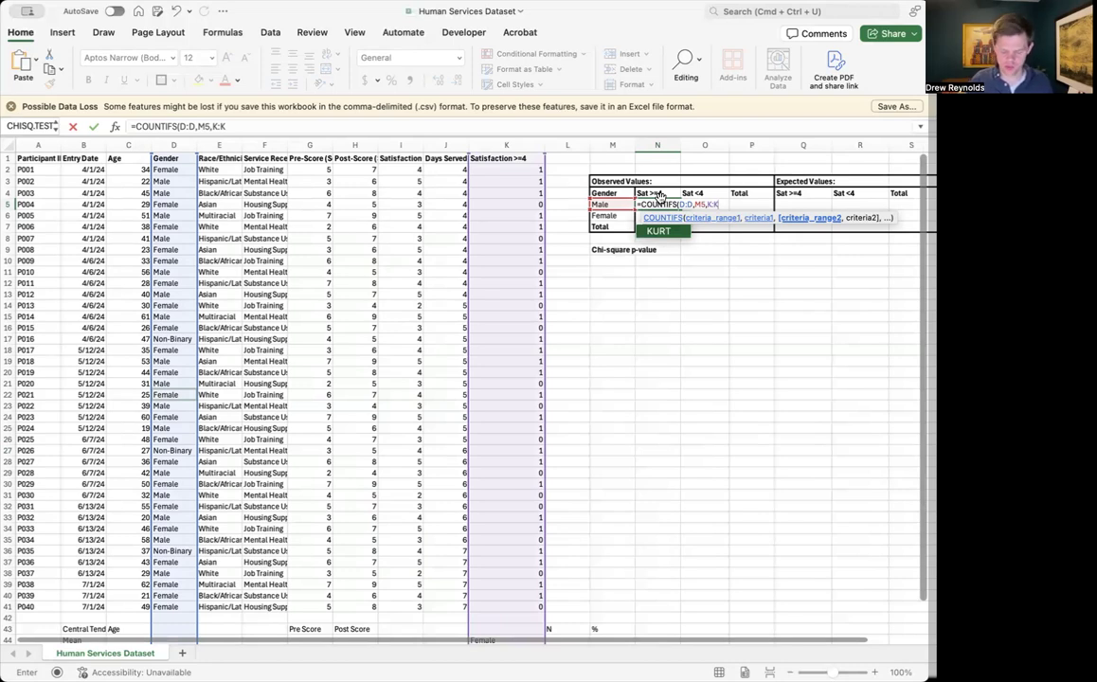
{"action": "type", "text": ",\"1\""}
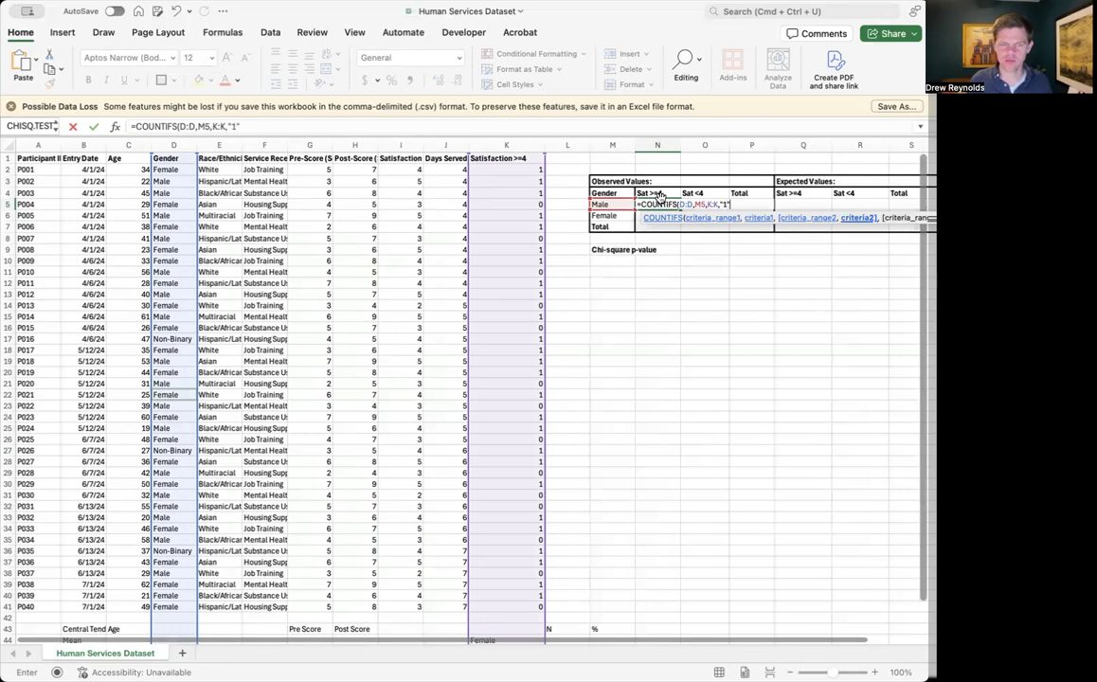
{"action": "key", "text": "Return"}
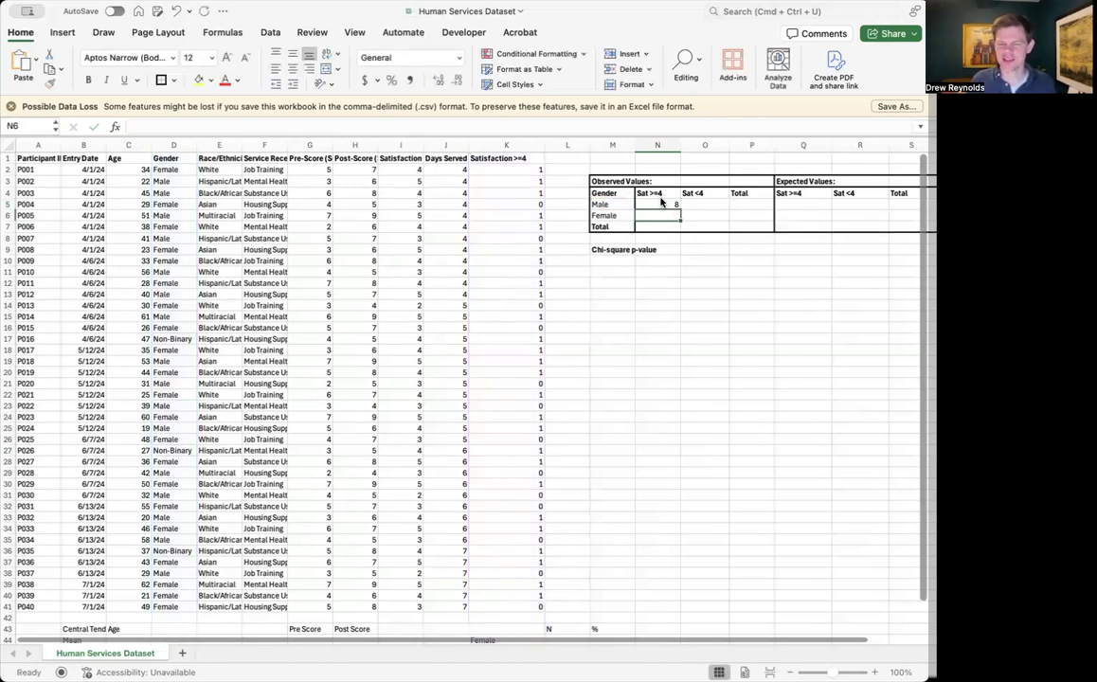
{"action": "left_click", "coordinate": [671, 205]}
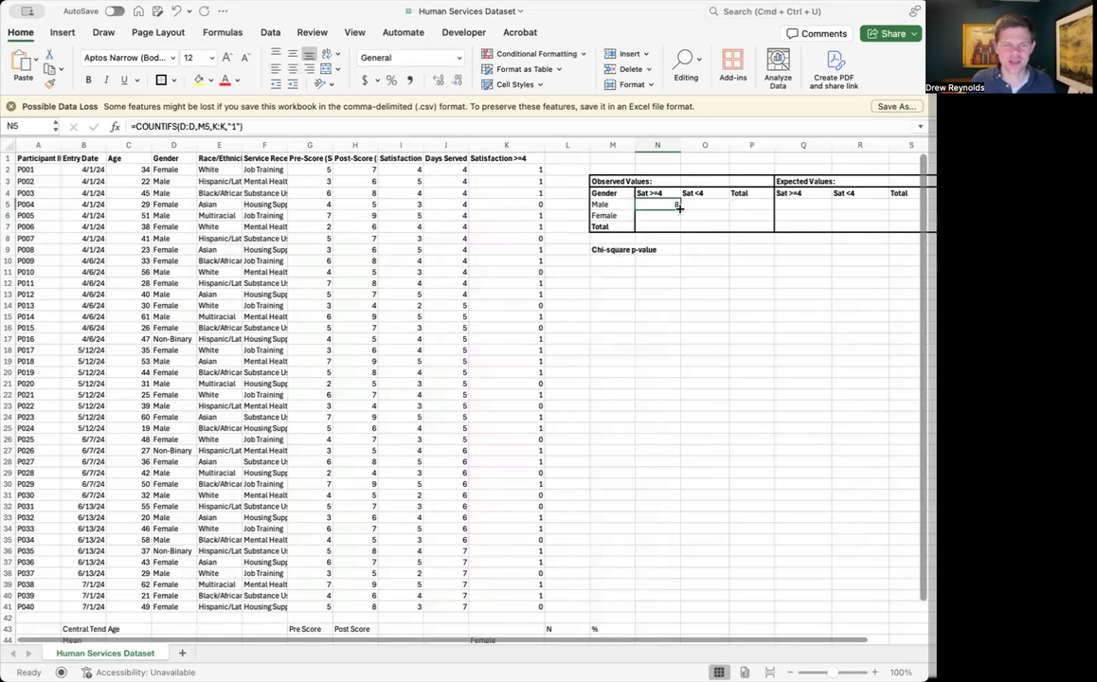
{"action": "left_click_drag", "start_coordinate": [678, 208], "coordinate": [670, 218]}
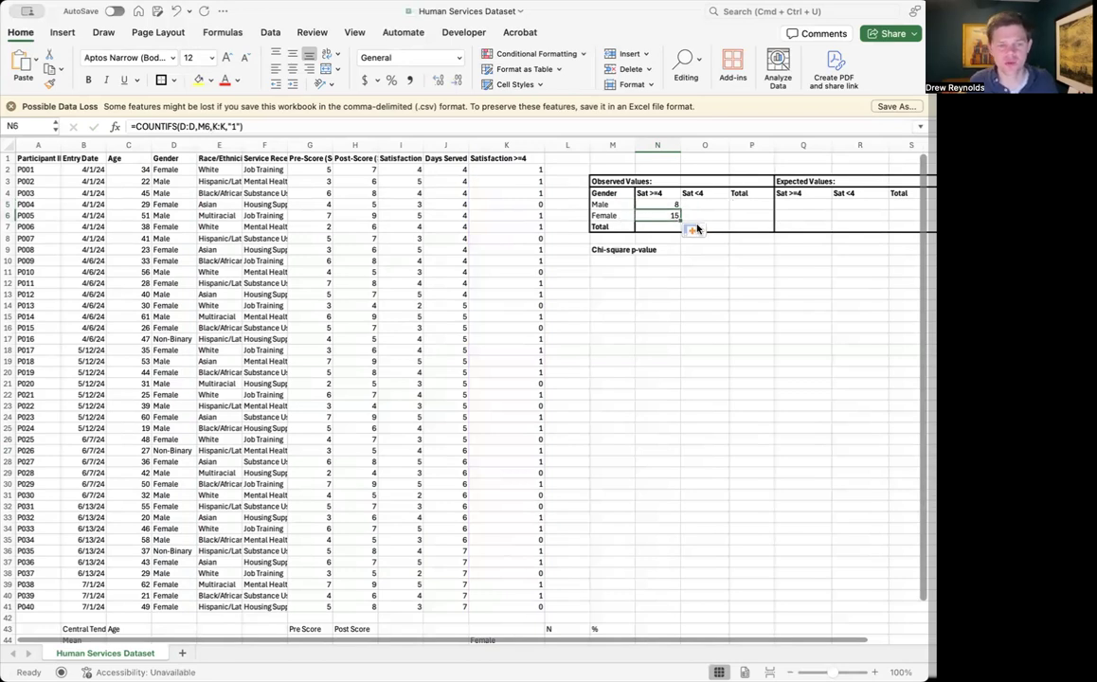
{"action": "key", "text": "Up"}
{"action": "key", "text": "ctrl+c"}
{"action": "key", "text": "Right"}
{"action": "key", "text": "ctrl+v"}
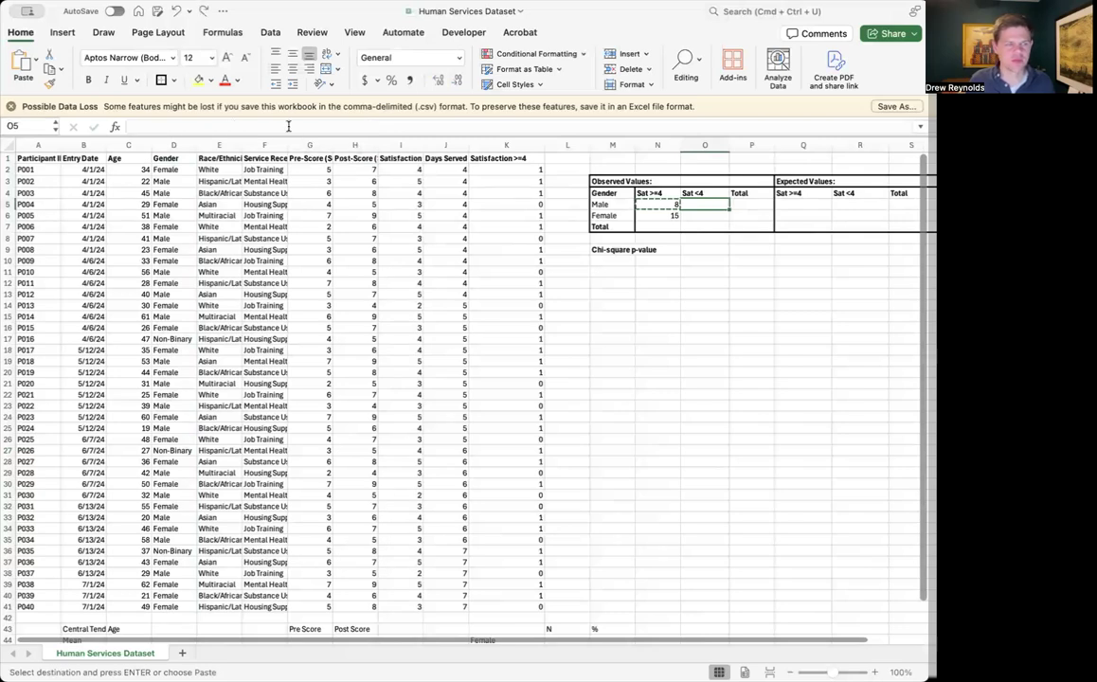
{"action": "type", "text": "8"}
{"action": "key", "text": "BackSpace"}
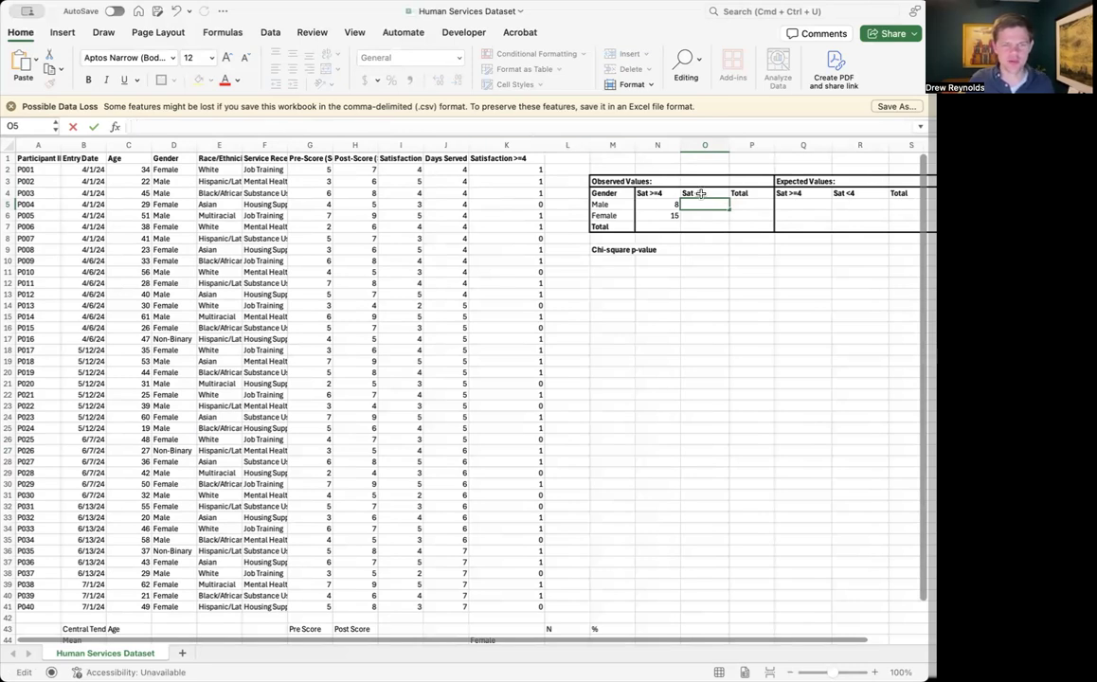
{"action": "left_click", "coordinate": [660, 205]}
{"action": "key", "text": "super+c"}
{"action": "left_click", "coordinate": [701, 205]}
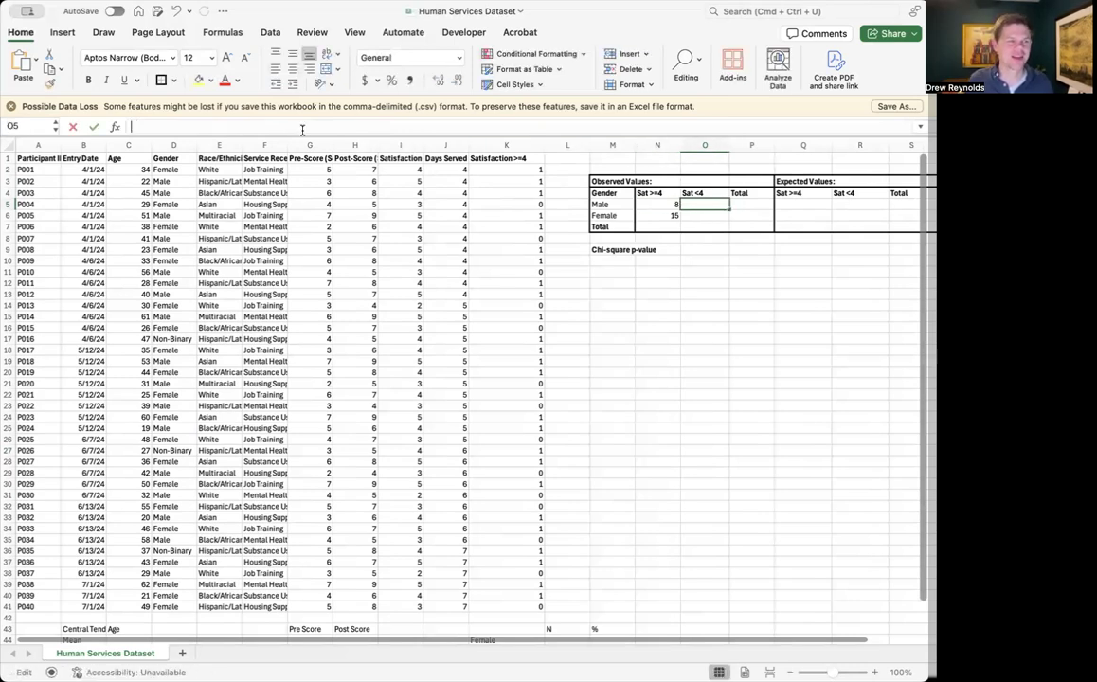
{"action": "left_click", "coordinate": [369, 126]}
{"action": "key", "text": "Escape"}
Copy the male Sat >=4 COUNTIFS formula from N5 into O5 under Sat <4
{"action": "key", "text": "Left"}
{"action": "key", "text": "super+c"}
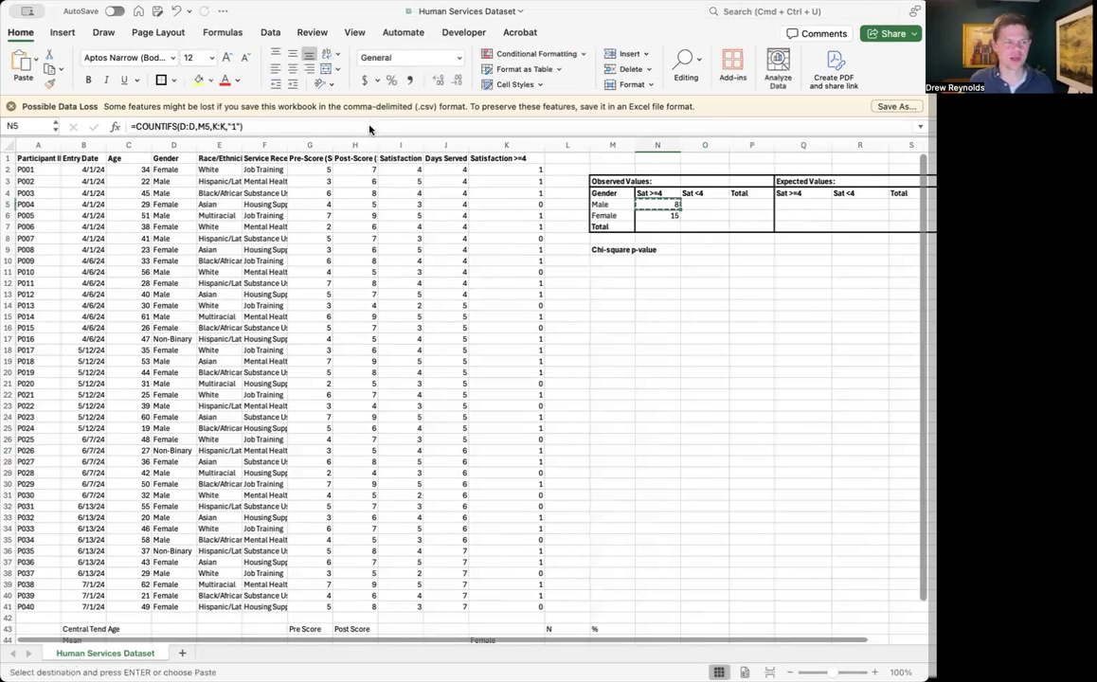
{"action": "key", "text": "Right"}
{"action": "key", "text": "super+v"}
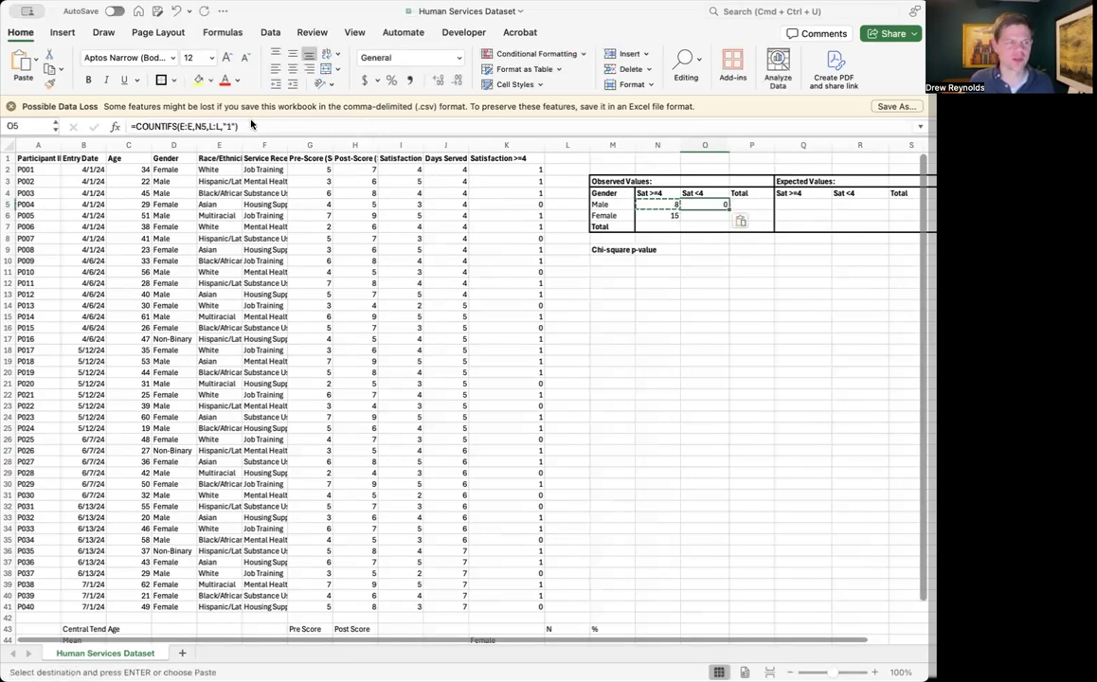
Change the criteria ranges in O5's COUNTIFS formula to D:D for gender and K:K for satisfaction
{"action": "double_click", "coordinate": [181, 126]}
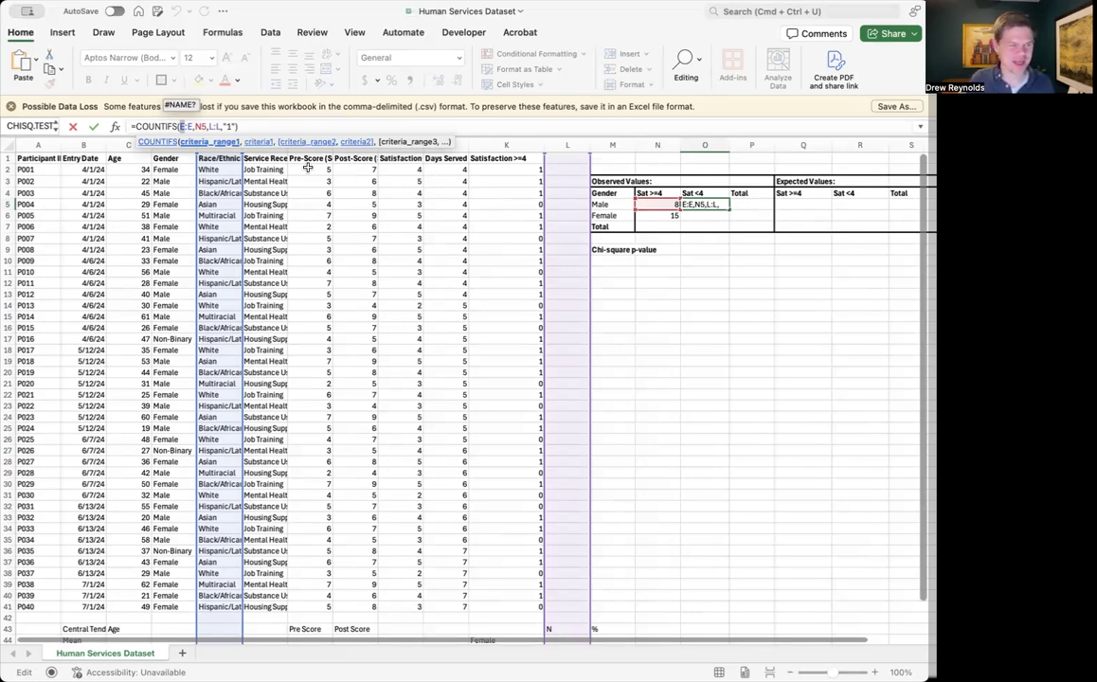
{"action": "type", "text": "D"}
{"action": "key", "text": "Right"}
{"action": "key", "text": "Right"}
{"action": "key", "text": "BackSpace"}
{"action": "type", "text": "D"}
{"action": "key", "text": "Right"}
{"action": "key", "text": "Right"}
{"action": "key", "text": "Right"}
{"action": "key", "text": "Right"}
{"action": "key", "text": "Right"}
{"action": "key", "text": "BackSpace"}
{"action": "type", "text": "K"}
{"action": "key", "text": "Right"}
{"action": "key", "text": "Right"}
{"action": "key", "text": "BackSpace"}
{"action": "key", "text": "BackSpace"}
{"action": "type", "text": ":"}
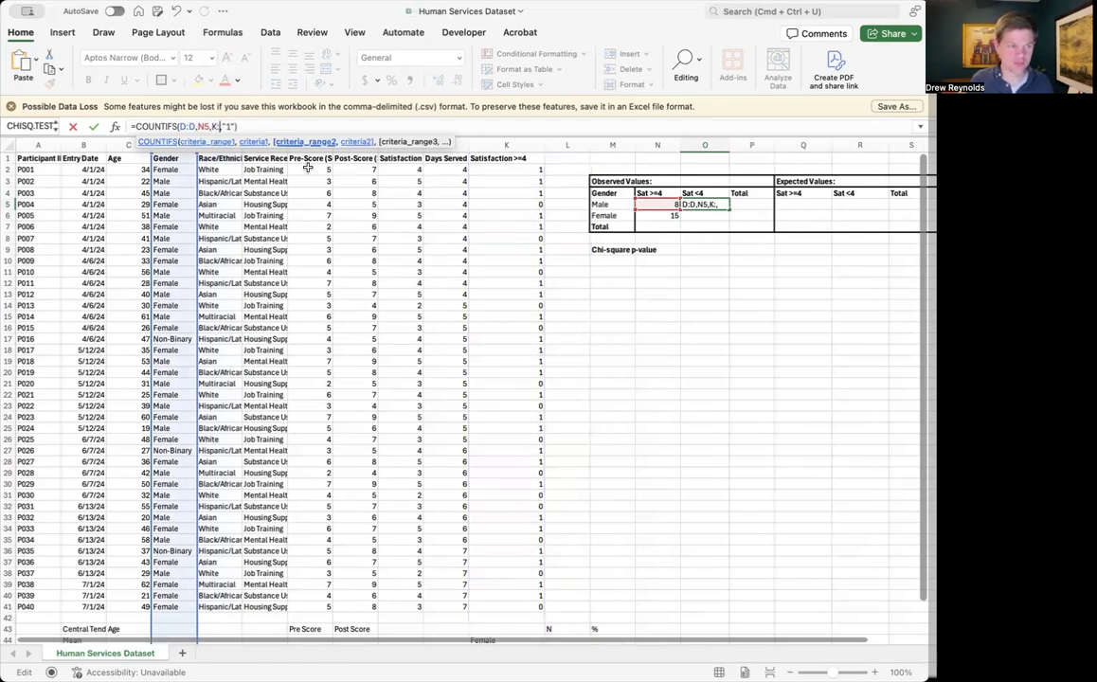
{"action": "type", "text": "K"}
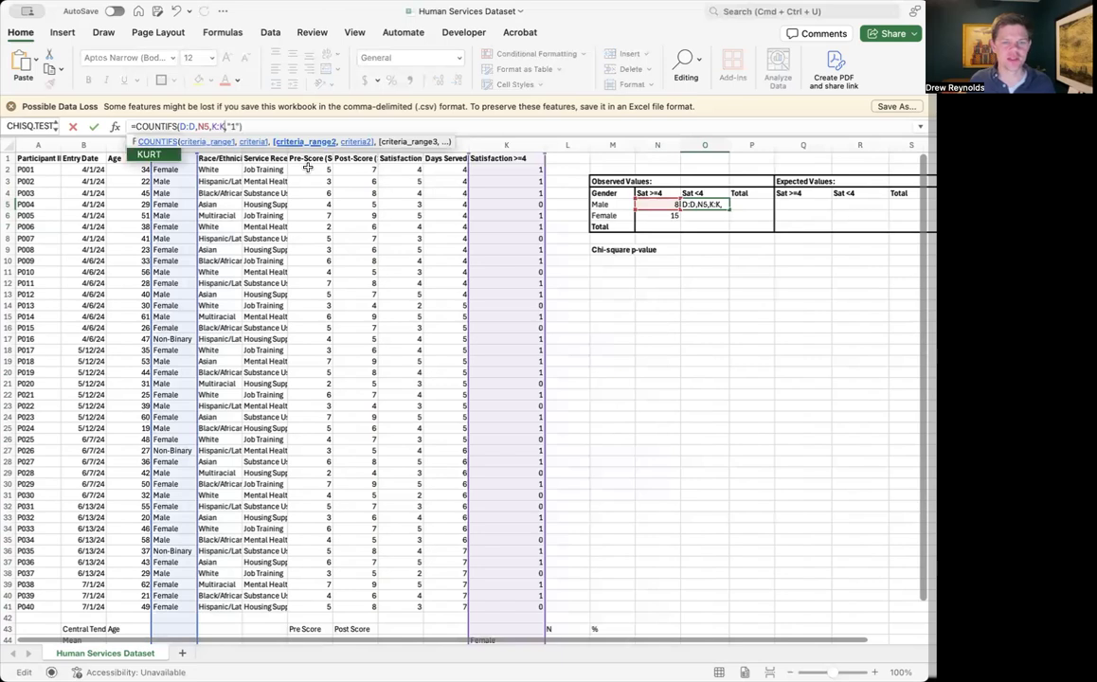
Set the criteria in O5's COUNTIFS formula to M5 and "0", and fill the formula down to O6
{"action": "left_click", "coordinate": [208, 126]}
{"action": "key", "text": "BackSpace"}
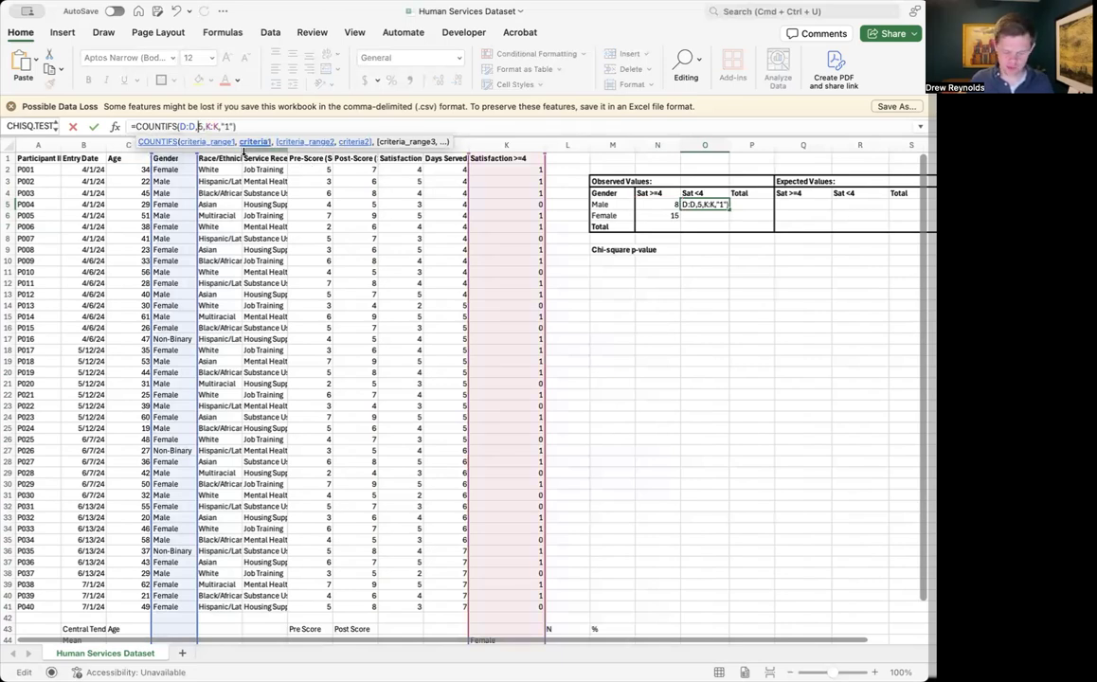
{"action": "type", "text": "M"}
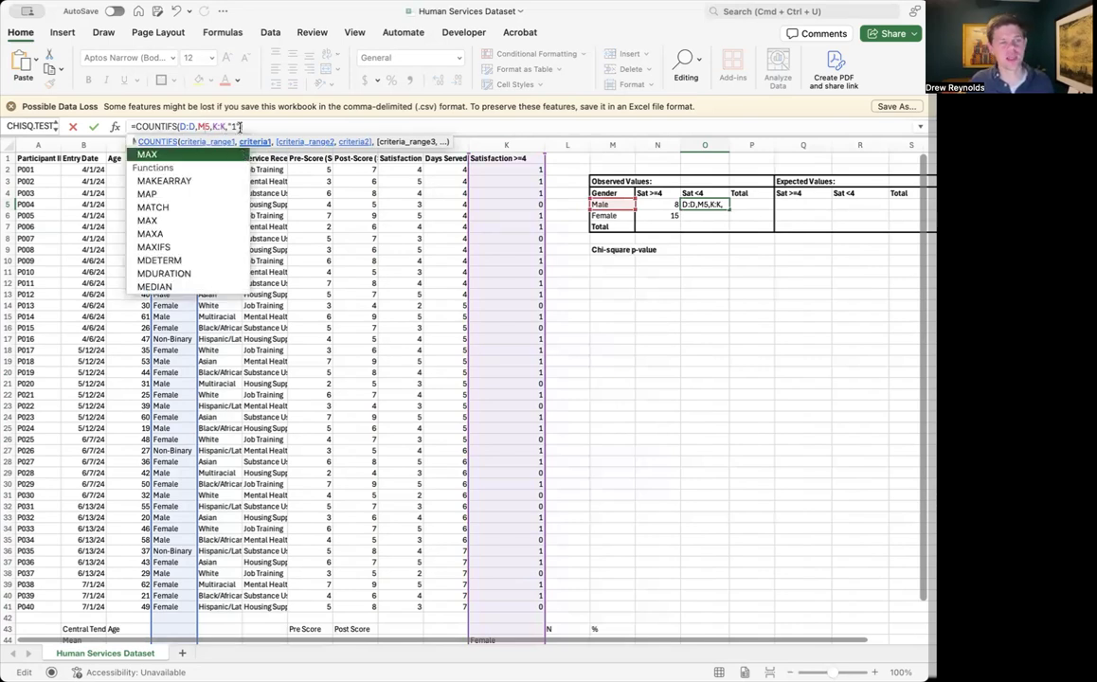
{"action": "type", "text": ")"}
{"action": "key", "text": "Left"}
{"action": "key", "text": "Left"}
{"action": "key", "text": "BackSpace"}
{"action": "type", "text": "0"}
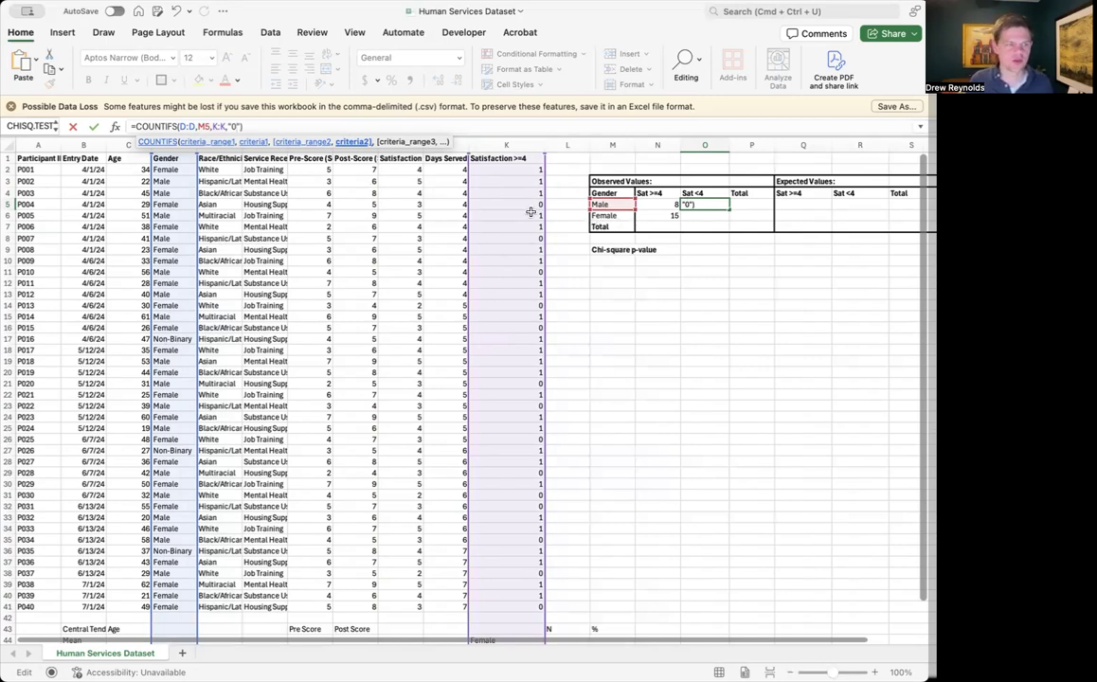
{"action": "key", "text": "Return"}
{"action": "left_click", "coordinate": [726, 204]}
{"action": "left_click_drag", "start_coordinate": [728, 210], "coordinate": [728, 217]}
Enter =SUM(N5:O5) in P5 to total the observed male counts
{"action": "left_click", "coordinate": [737, 216]}
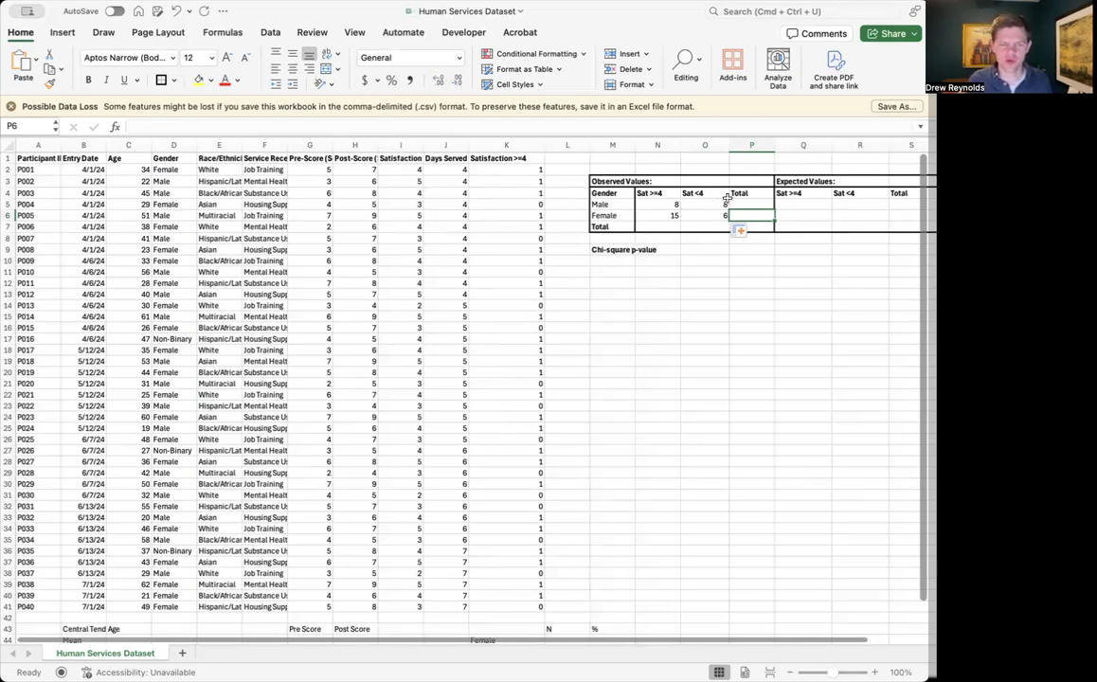
{"action": "key", "text": "Up"}
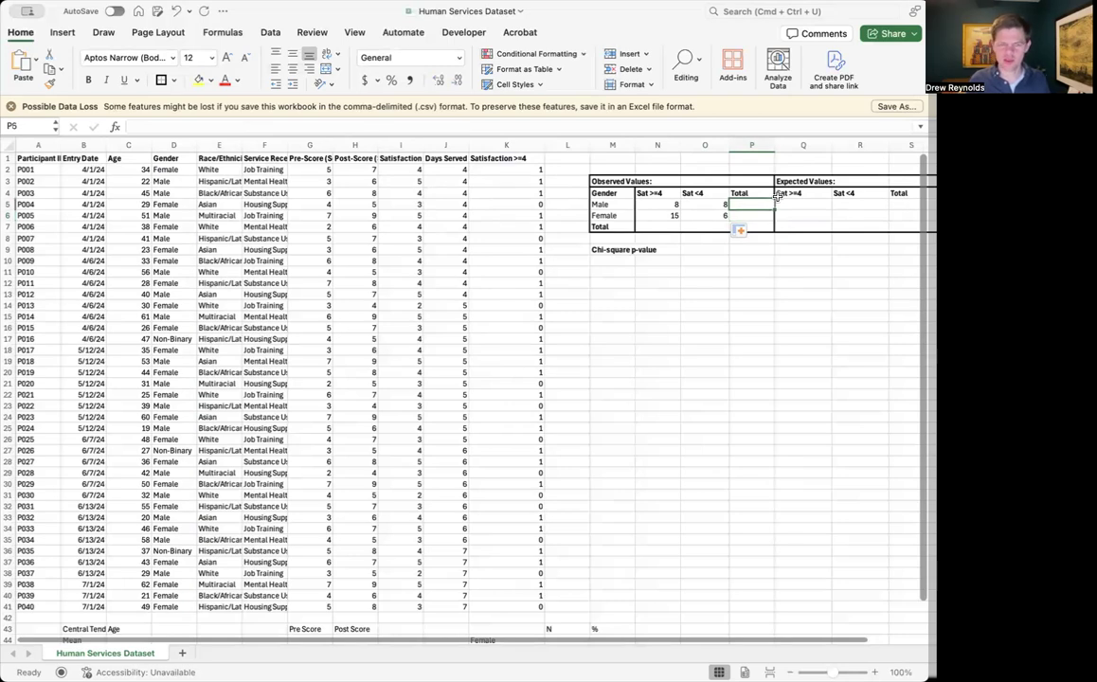
{"action": "type", "text": "=SUM("}
{"action": "left_click", "coordinate": [672, 205]}
{"action": "type", "text": ":"}
{"action": "left_click", "coordinate": [704, 205]}
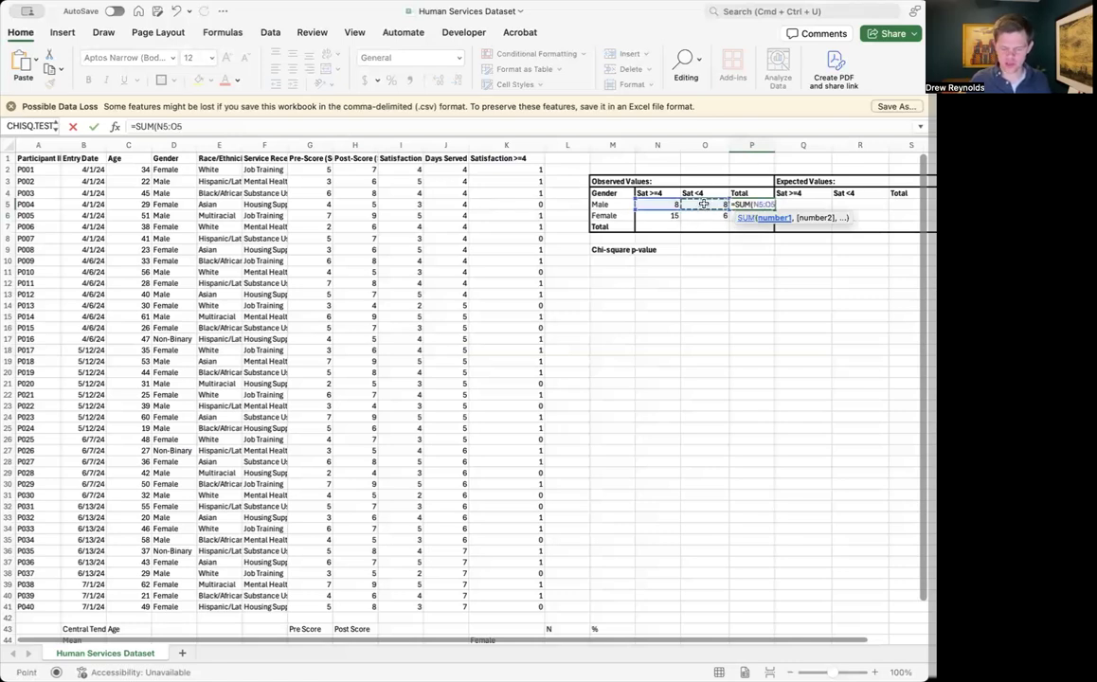
{"action": "key", "text": "Return"}
Copy the row total formula from P5 into P6 and P7
{"action": "key", "text": "Up"}
{"action": "key", "text": "super+c"}
{"action": "key", "text": "Down"}
{"action": "key", "text": "super+v"}
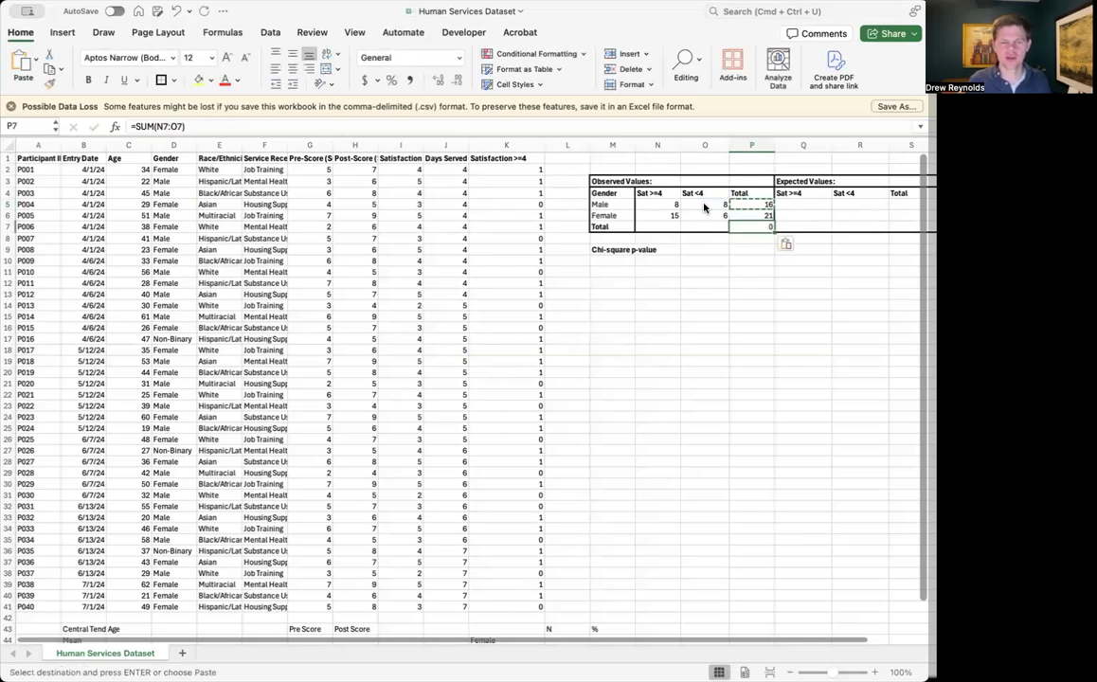
{"action": "key", "text": "Down"}
{"action": "key", "text": "super+v"}
Enter =SUM(N5:N6) in N7 to total the observed Sat >=4 column
{"action": "left_click", "coordinate": [665, 206]}
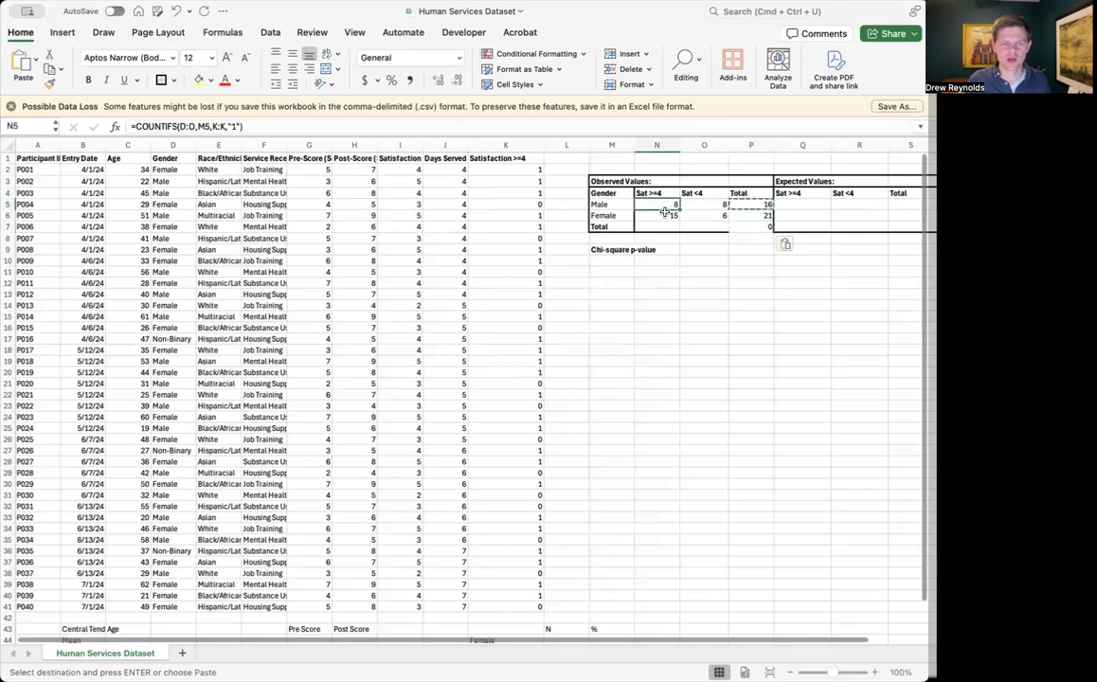
{"action": "left_click", "coordinate": [665, 217]}
{"action": "left_click", "coordinate": [666, 223]}
{"action": "type", "text": "=SUM("}
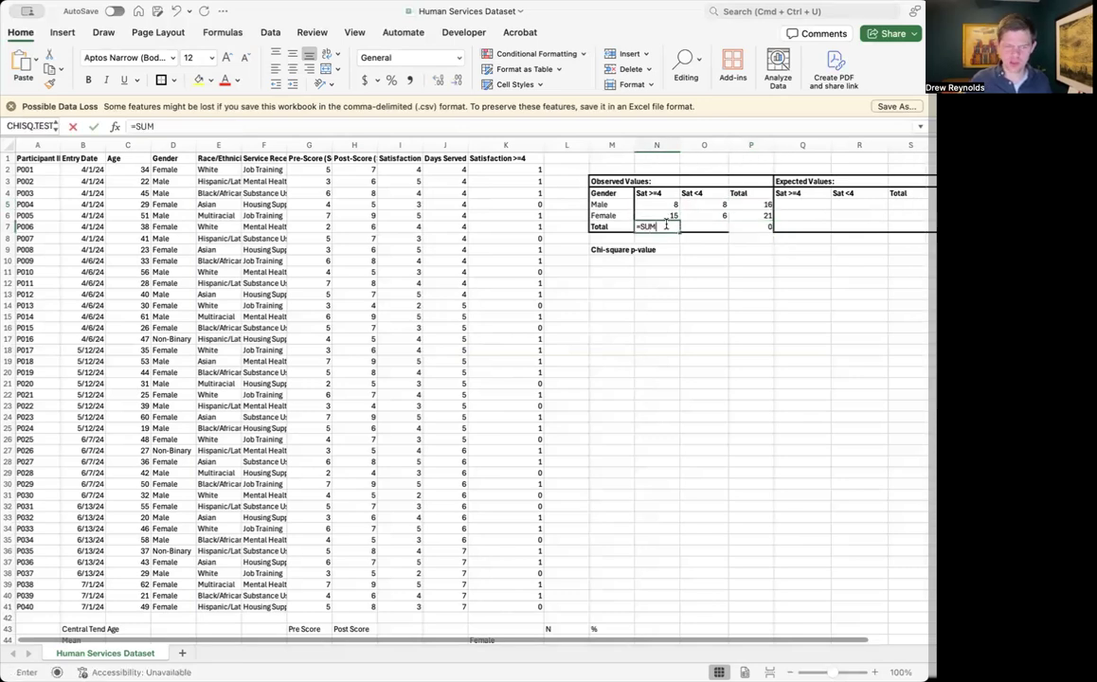
{"action": "left_click", "coordinate": [665, 204]}
{"action": "type", "text": ":"}
{"action": "left_click", "coordinate": [660, 216]}
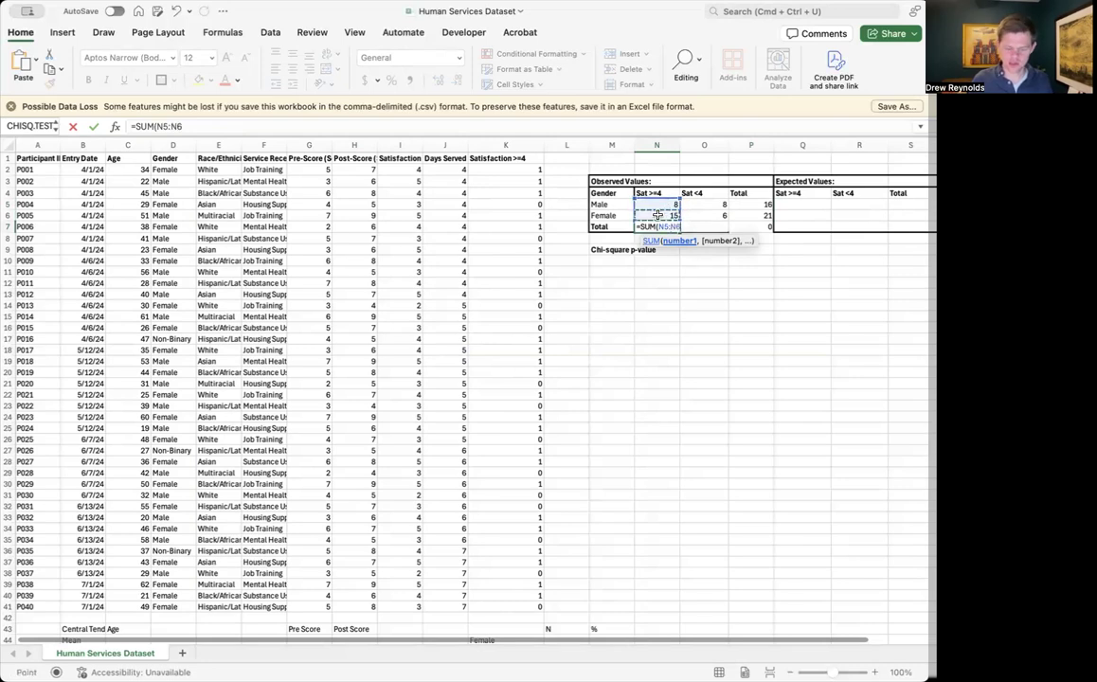
{"action": "key", "text": "Return"}
Copy the column total formula from N7 into O7 for the Sat <4 column
{"action": "key", "text": "Up"}
{"action": "key", "text": "super+c"}
{"action": "key", "text": "Right"}
{"action": "key", "text": "super+v"}
{"action": "key", "text": "Right"}
{"action": "key", "text": "Down"}
{"action": "key", "text": "Escape"}
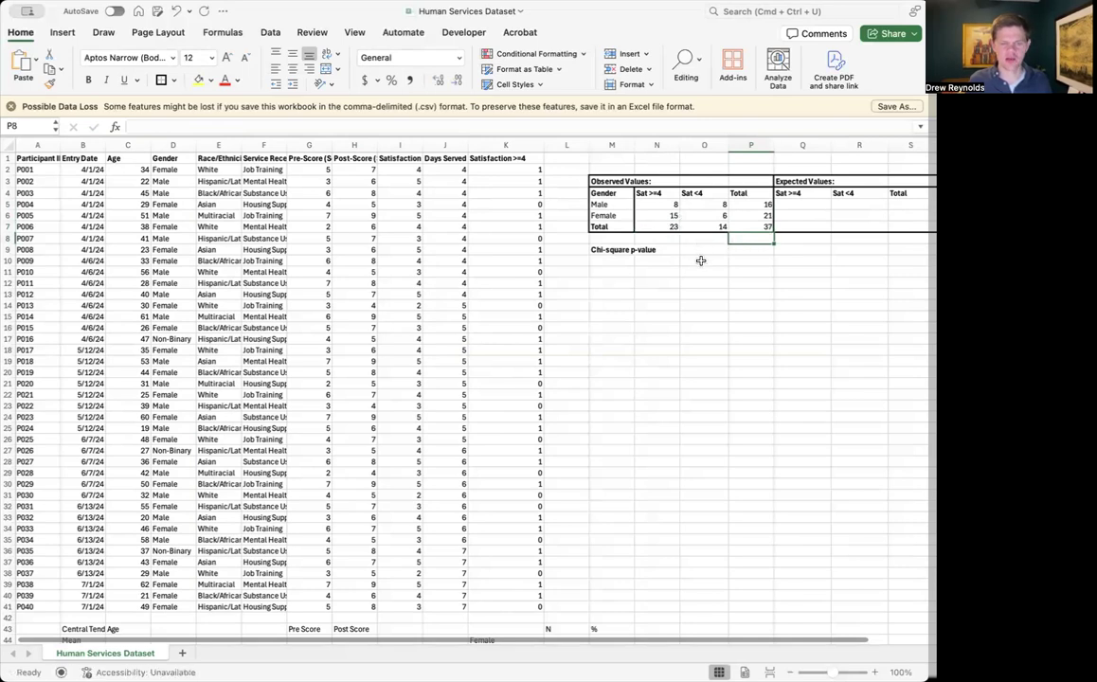
Restore the outer border around N4:P7 in the Observed Values table
{"action": "left_click_drag", "start_coordinate": [754, 226], "coordinate": [684, 212]}
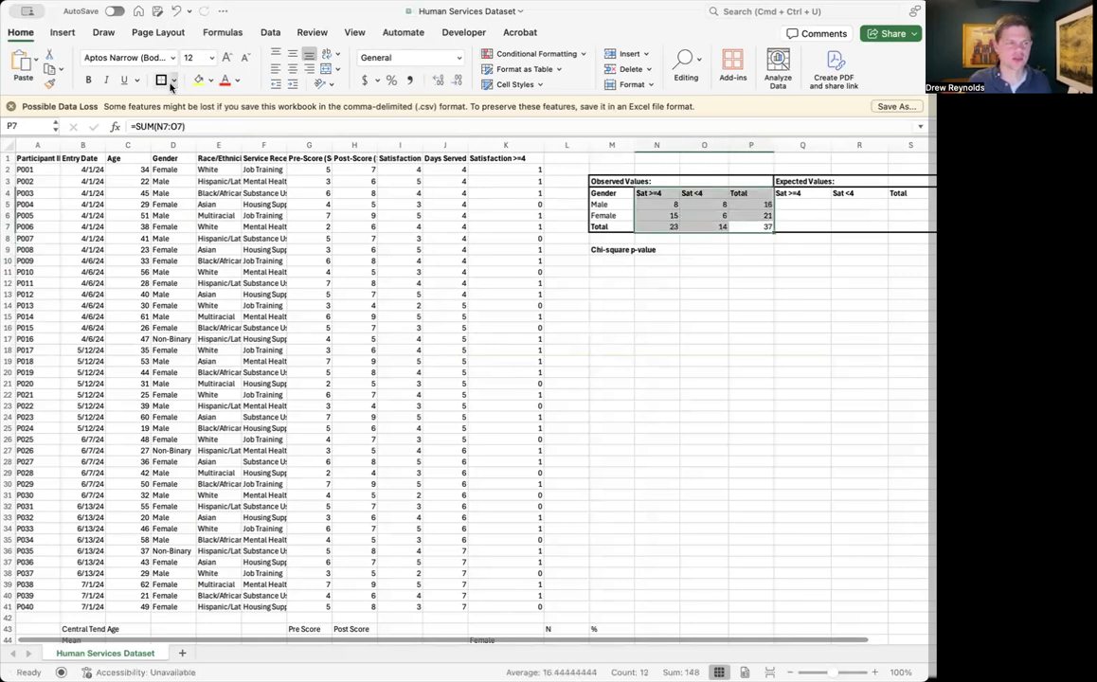
{"action": "left_click", "coordinate": [656, 317]}
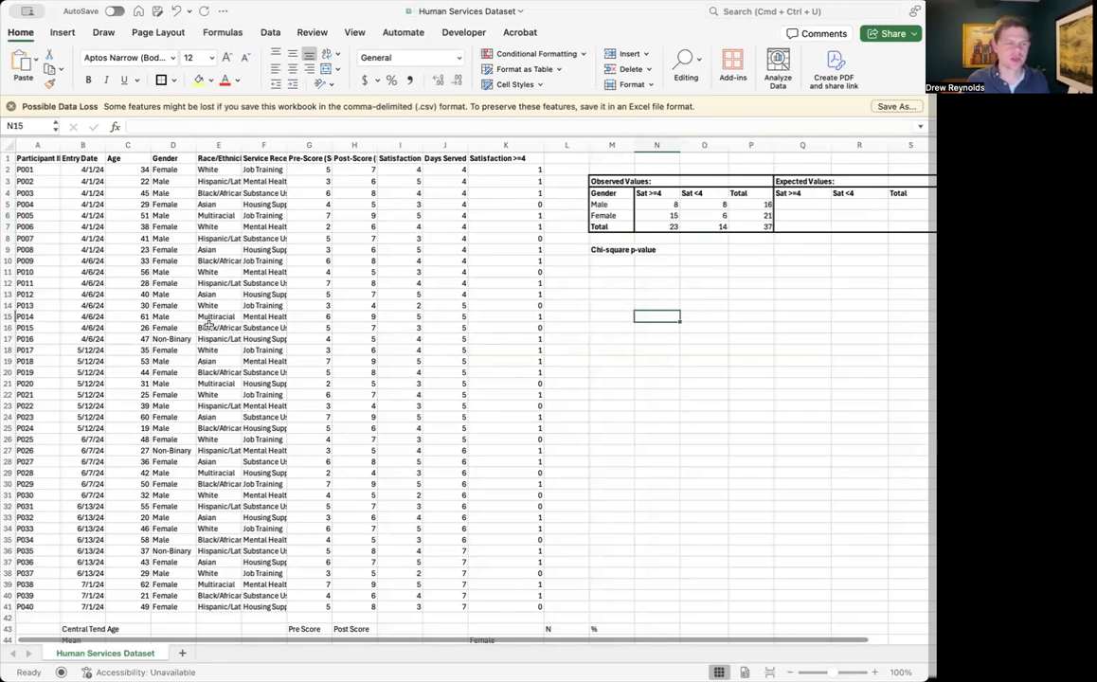
Select the whole Gender column to review its categories against the observed totals
{"action": "left_click", "coordinate": [167, 149]}
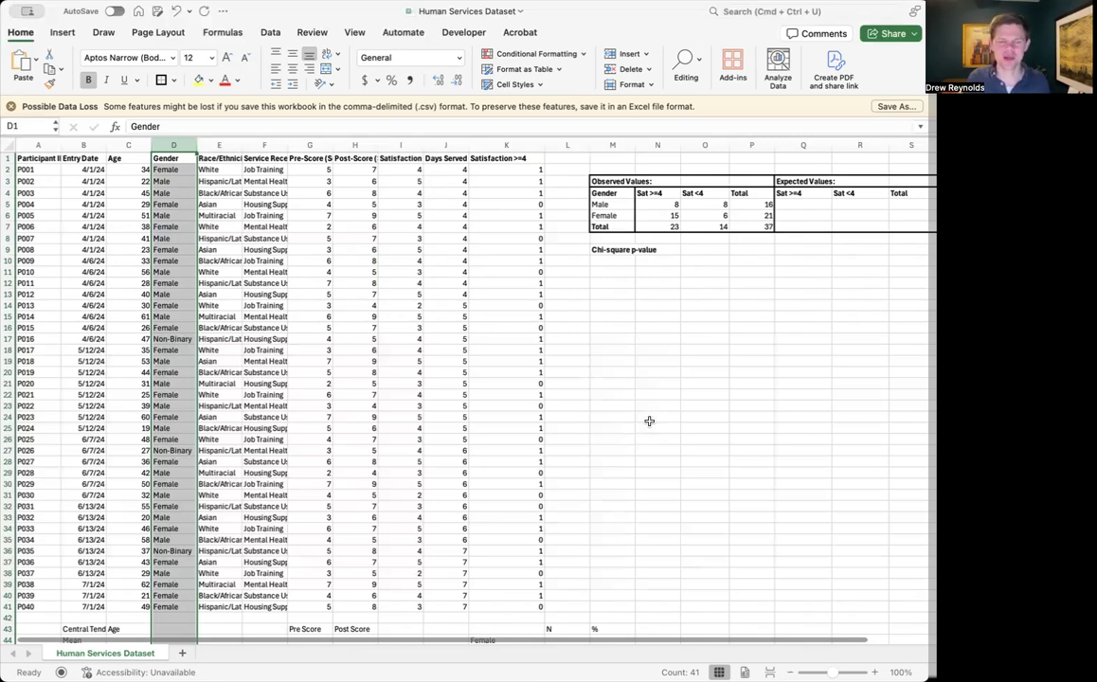
Review the Observed Values table, checking the row totals for Male and Female against the empty Expected Values table
{"action": "scroll", "coordinate": [649, 420], "scroll_direction": "right", "scroll_amount": 1}
{"action": "scroll", "coordinate": [655, 237], "scroll_direction": "right", "scroll_amount": 2}
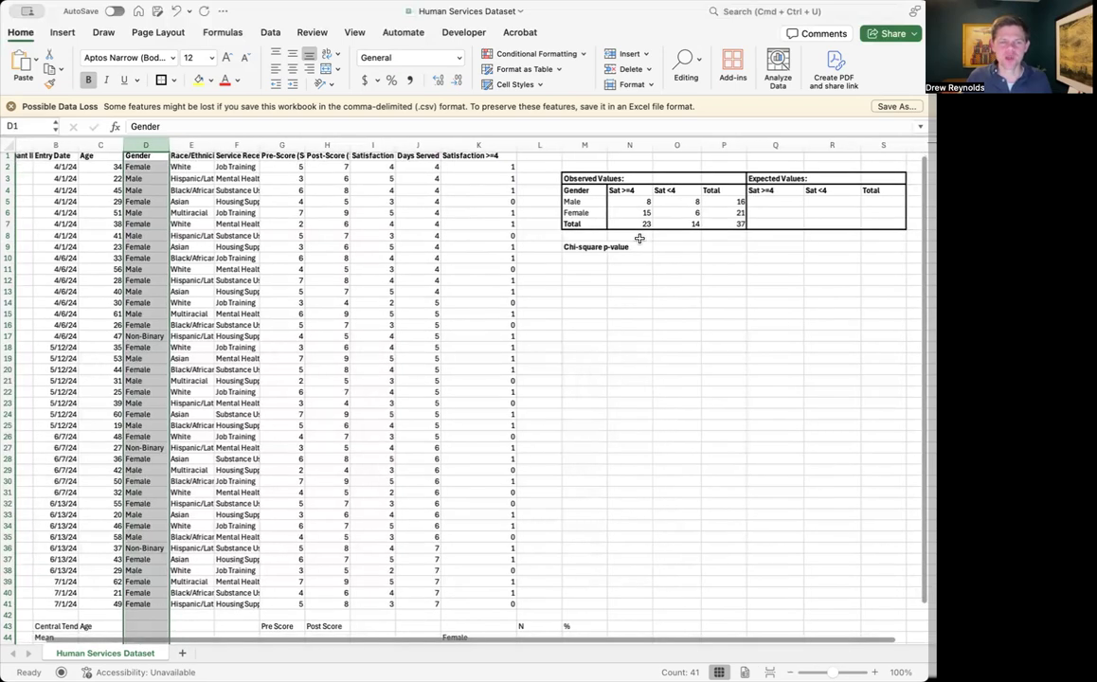
{"action": "left_click", "coordinate": [585, 179]}
{"action": "scroll", "coordinate": [650, 237], "scroll_direction": "left", "scroll_amount": 1}
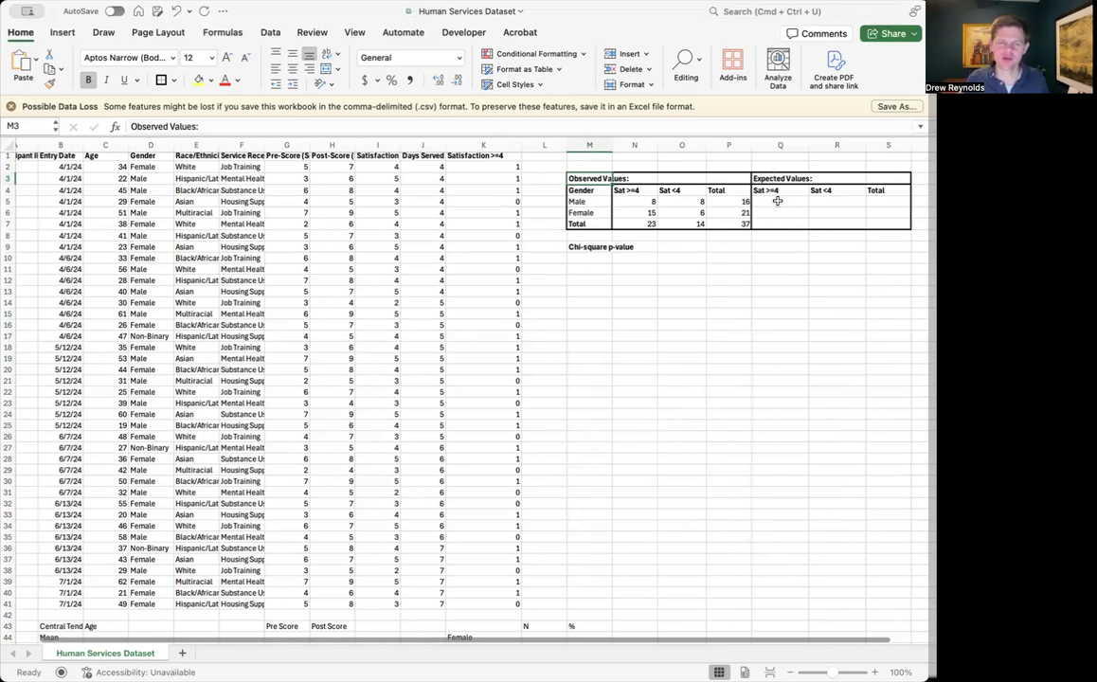
{"action": "left_click", "coordinate": [729, 202]}
{"action": "scroll", "coordinate": [832, 281], "scroll_direction": "left", "scroll_amount": 2}
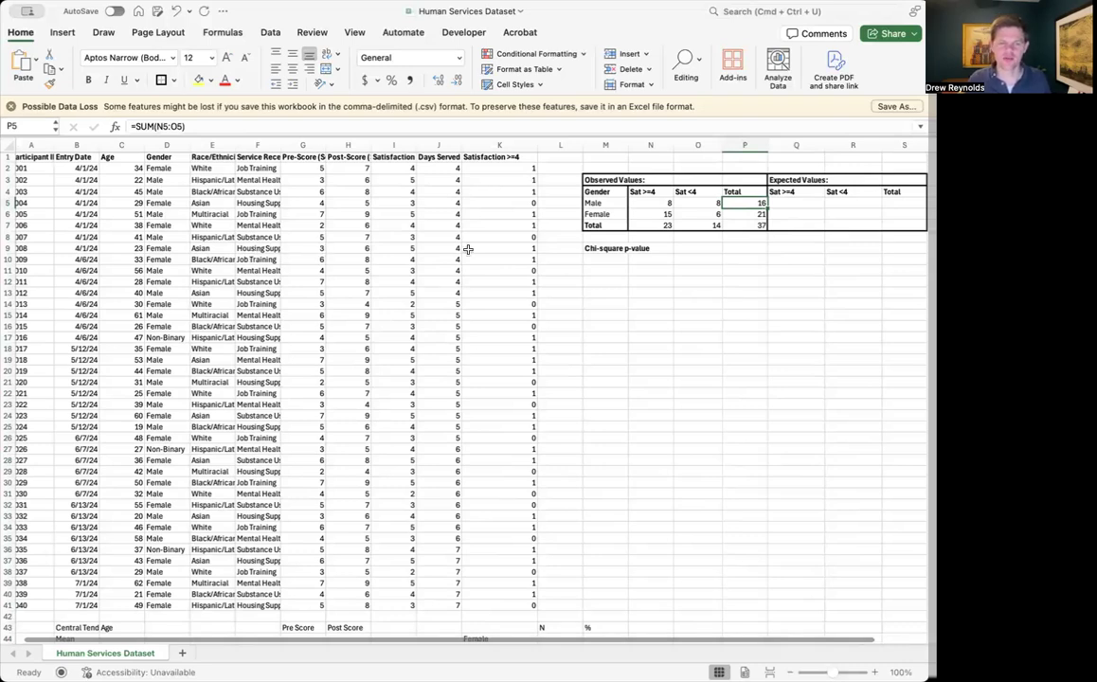
{"action": "left_click", "coordinate": [740, 212]}
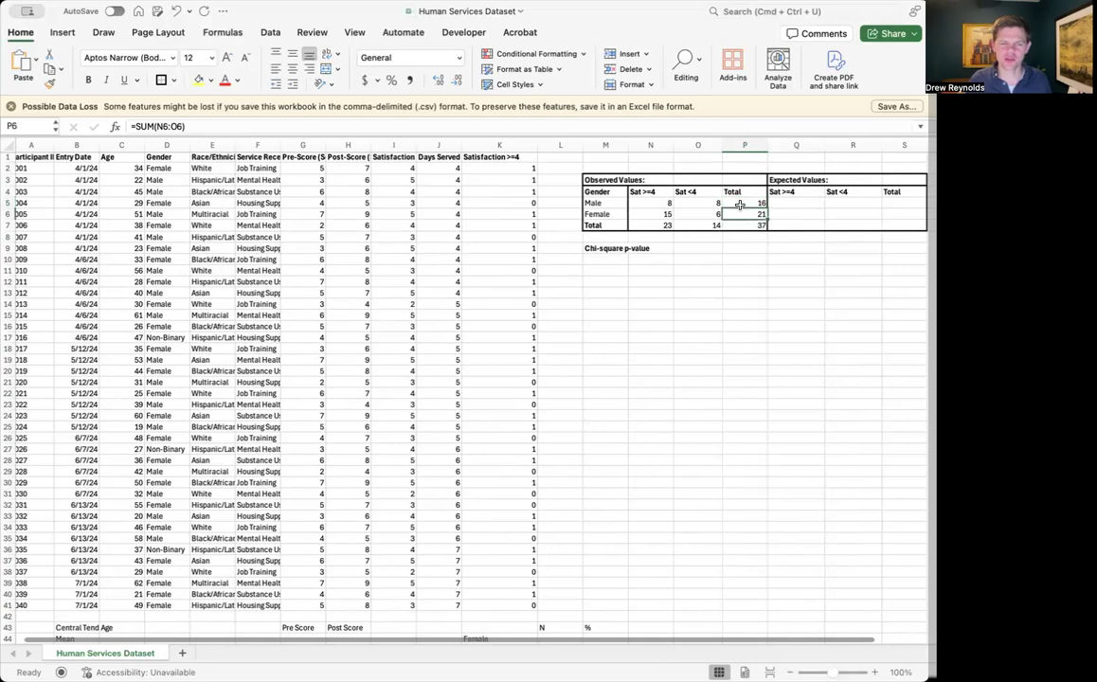
Enter =(P5*N7)/P7 in Q5 to calculate the expected Sat >=4 value for Male
{"action": "left_click", "coordinate": [805, 202]}
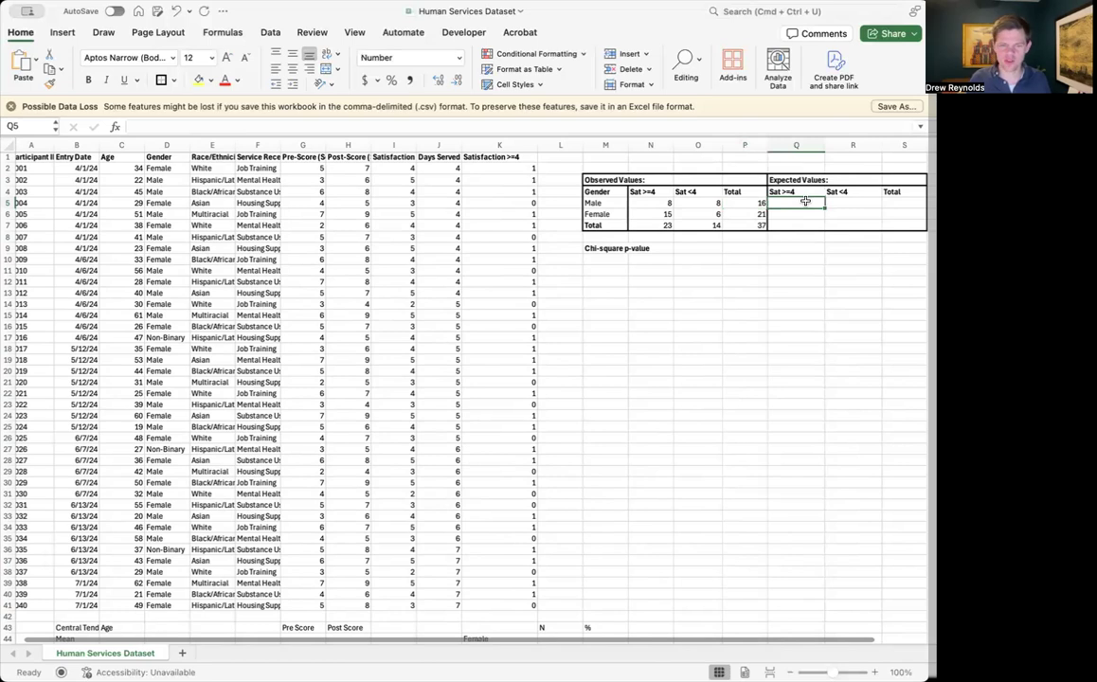
{"action": "type", "text": "="}
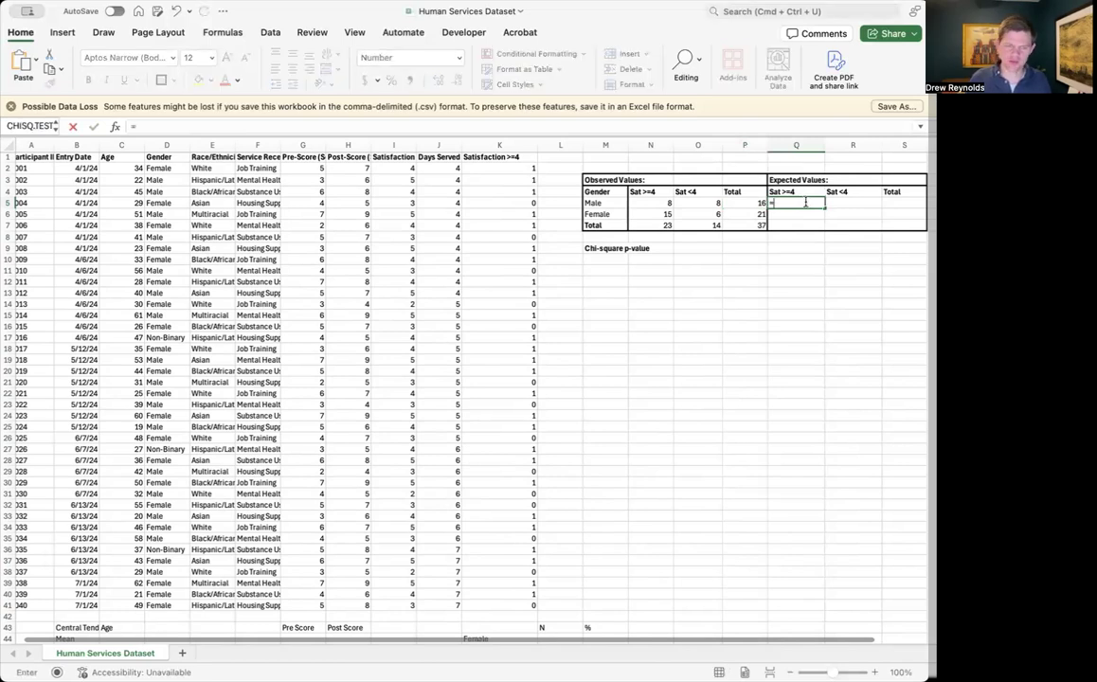
{"action": "type", "text": "("}
{"action": "left_click", "coordinate": [735, 202]}
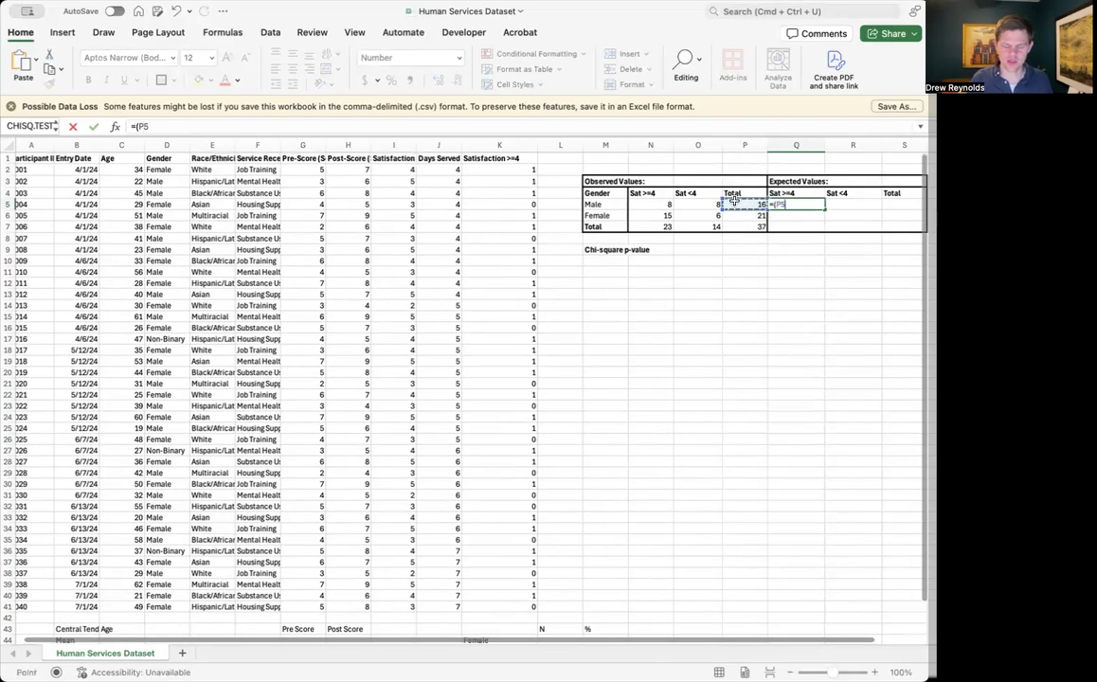
{"action": "type", "text": "*"}
{"action": "left_click", "coordinate": [660, 226]}
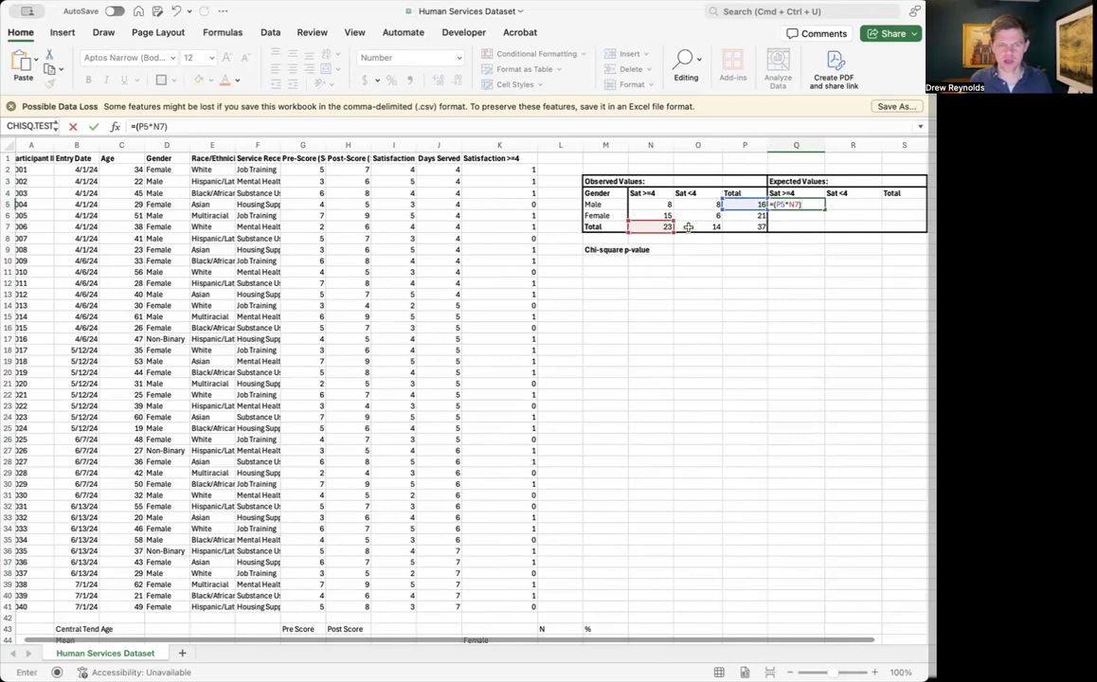
{"action": "type", "text": "/"}
{"action": "left_click", "coordinate": [758, 227]}
{"action": "key", "text": "Return"}
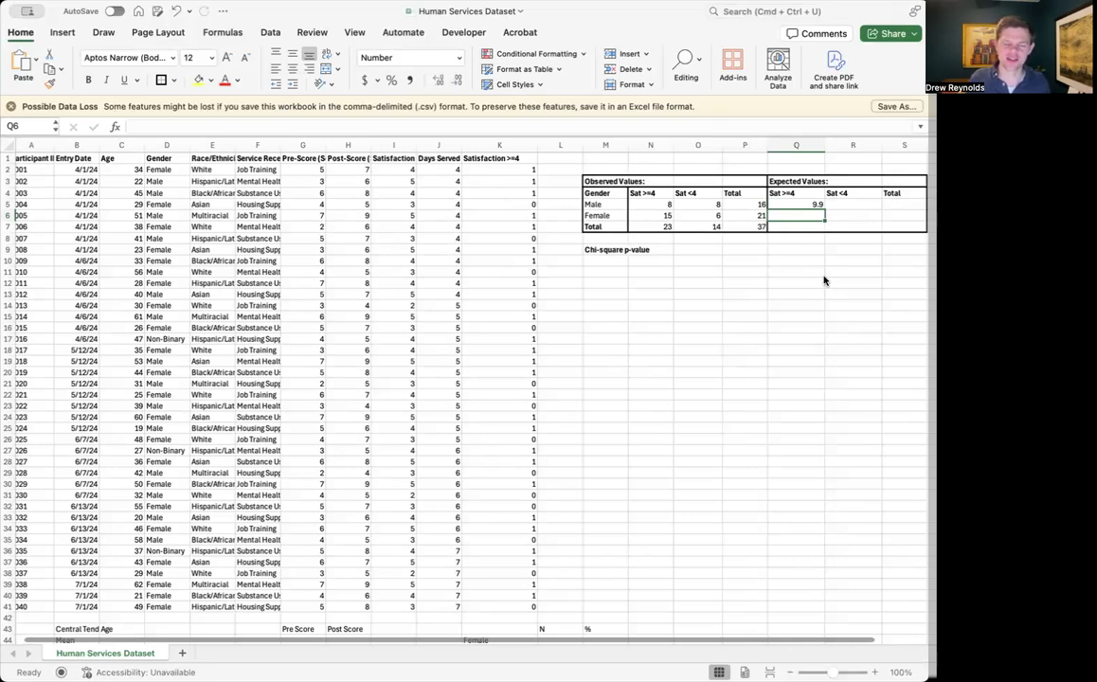
{"action": "key", "text": "Up"}
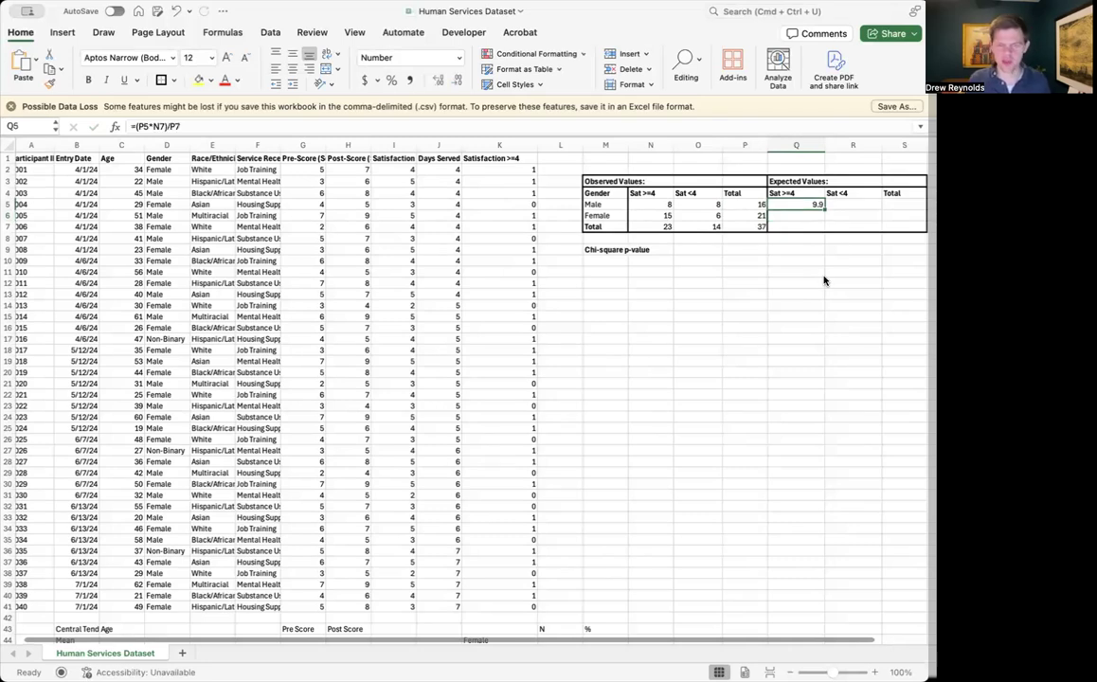
Enter =(P5*O7)/P7 in R5 to calculate the expected Sat <4 value for Male
{"action": "left_click", "coordinate": [842, 204]}
{"action": "type", "text": "="}
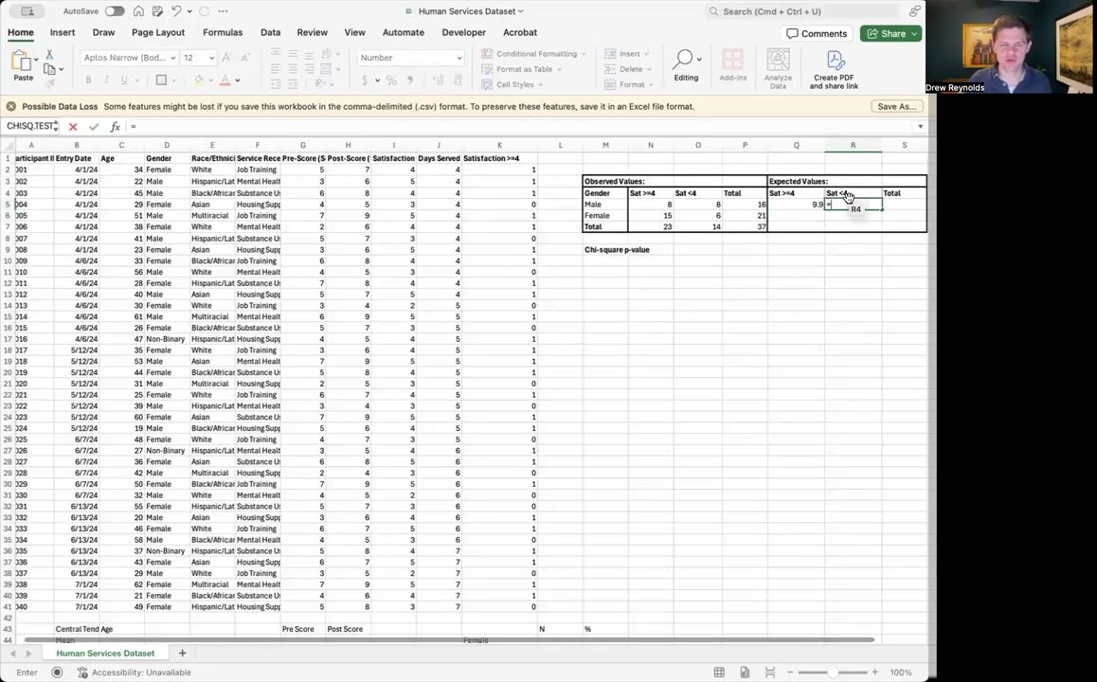
{"action": "type", "text": "("}
{"action": "left_click", "coordinate": [758, 204]}
{"action": "type", "text": "*"}
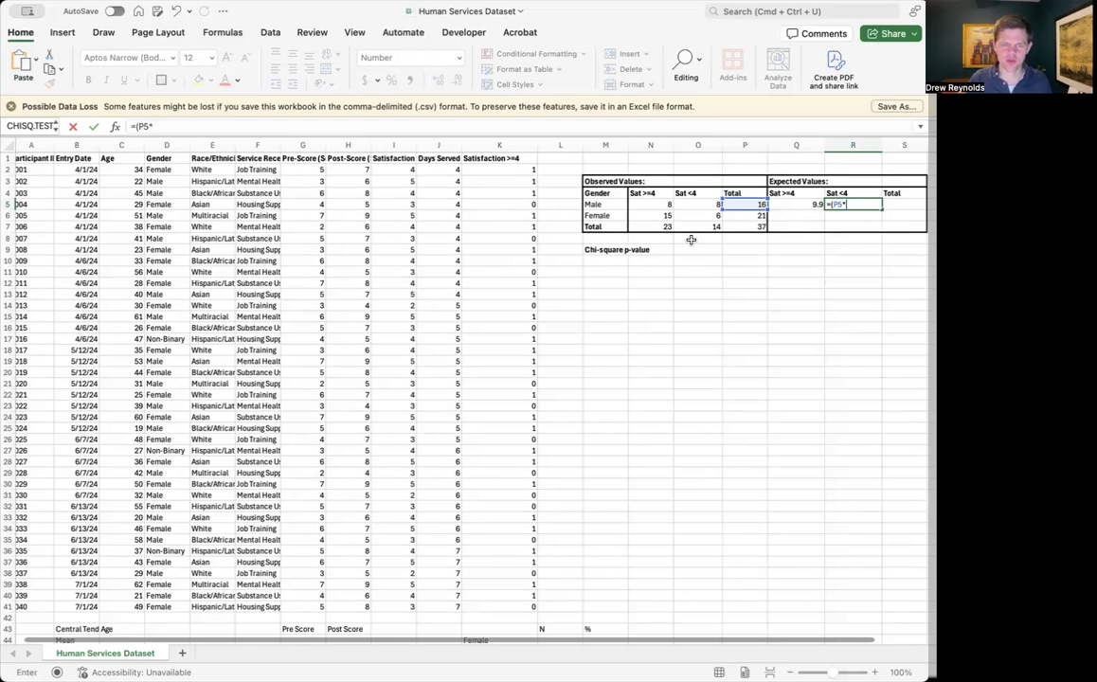
{"action": "left_click", "coordinate": [696, 227]}
{"action": "type", "text": ")"}
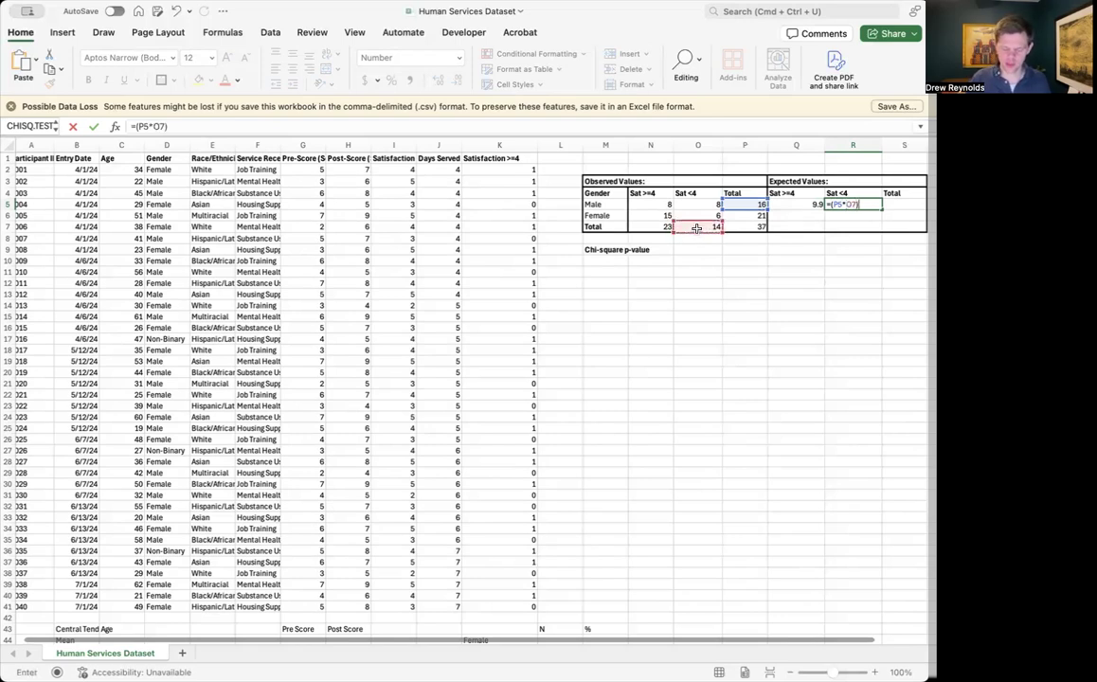
{"action": "type", "text": "/"}
{"action": "left_click", "coordinate": [738, 226]}
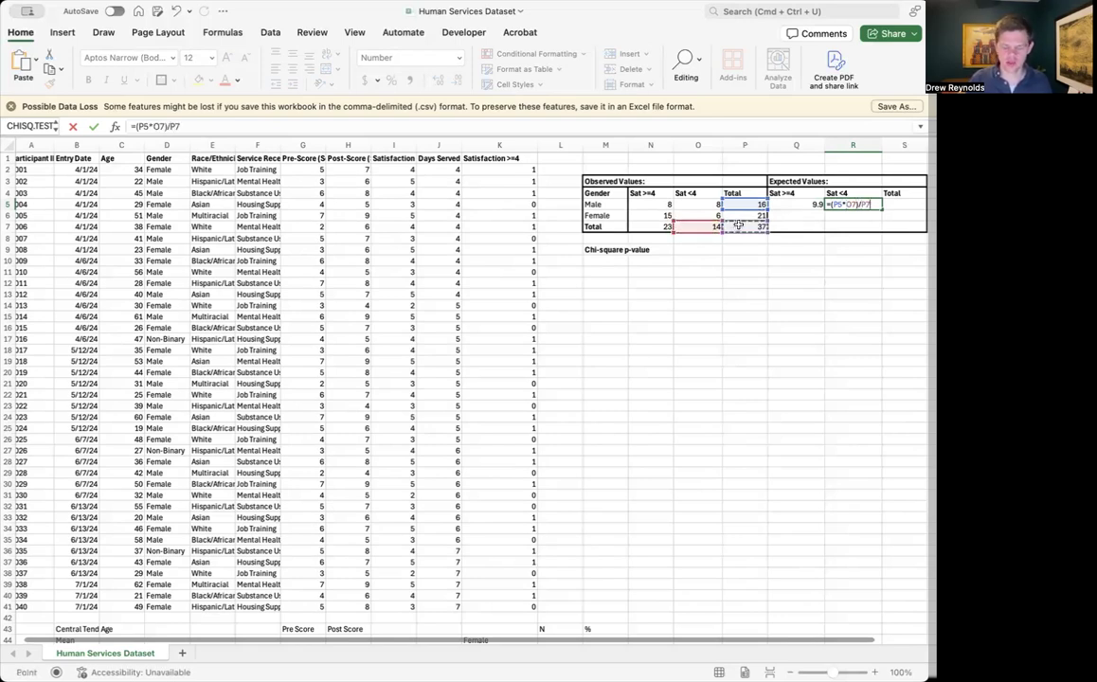
{"action": "key", "text": "Return"}
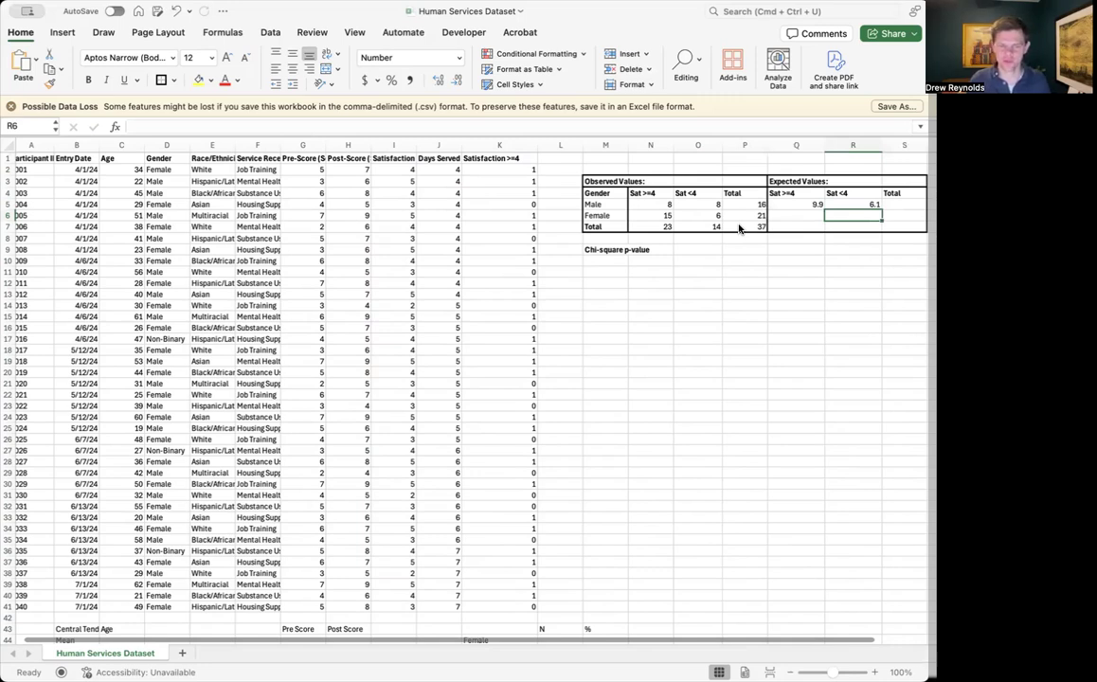
Enter =(P6*N7)/P7 in Q6 to calculate the expected Sat >=4 value for Female
{"action": "left_click", "coordinate": [806, 215]}
{"action": "type", "text": "="}
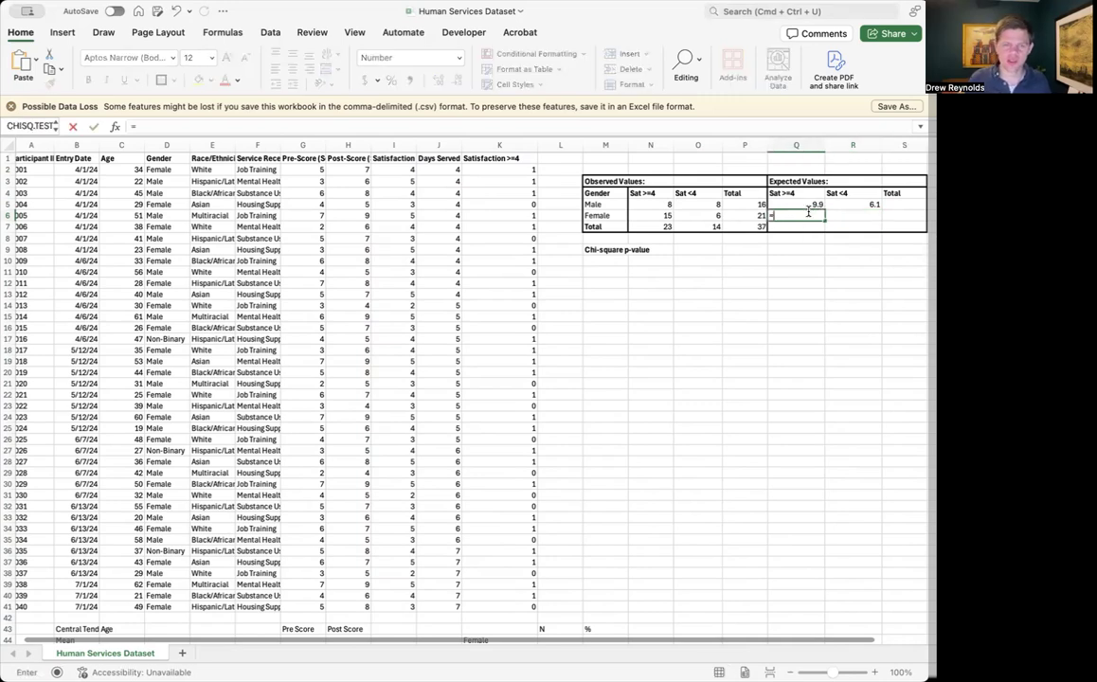
{"action": "type", "text": "("}
{"action": "left_click", "coordinate": [744, 217]}
{"action": "type", "text": "*"}
{"action": "left_click", "coordinate": [650, 226]}
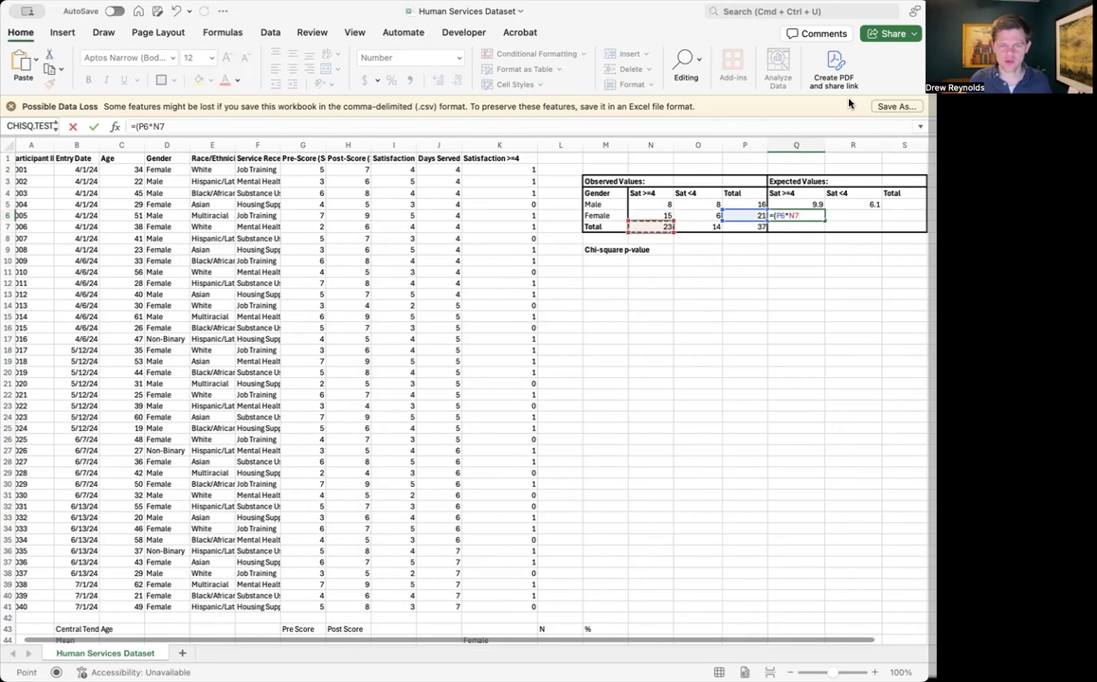
{"action": "type", "text": ")/"}
{"action": "left_click", "coordinate": [759, 227]}
{"action": "key", "text": "Return"}
Enter =(P6*O7)/P7 in R6 to calculate the expected Sat <4 value for Female
{"action": "key", "text": "Up"}
{"action": "key", "text": "Right"}
{"action": "type", "text": "="}
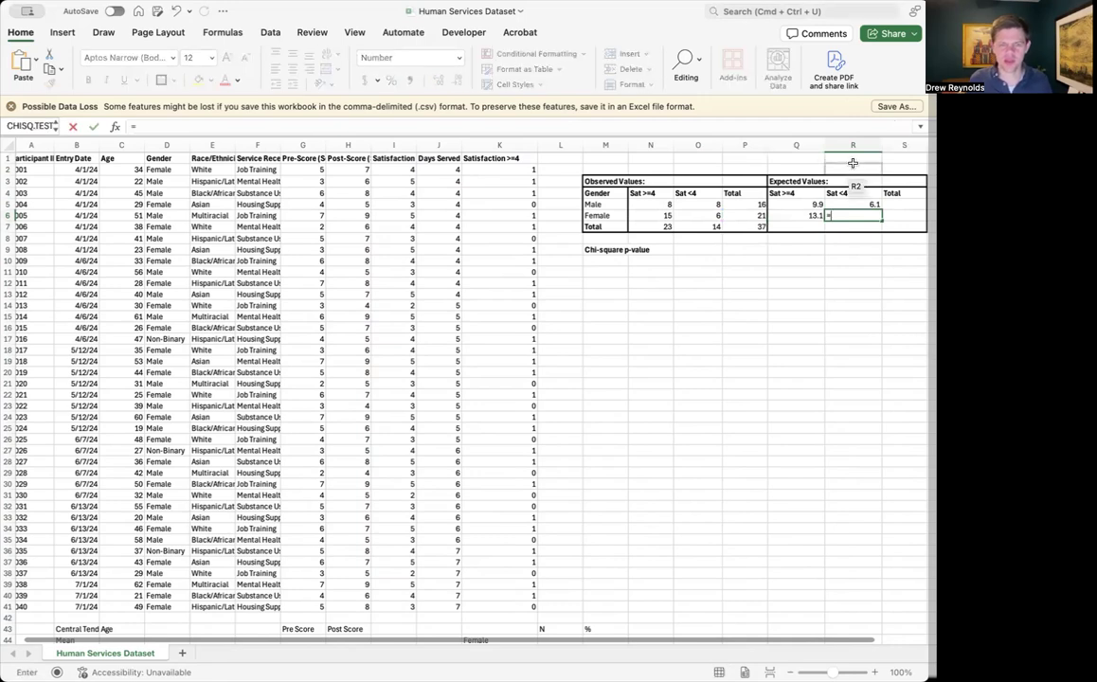
{"action": "type", "text": "("}
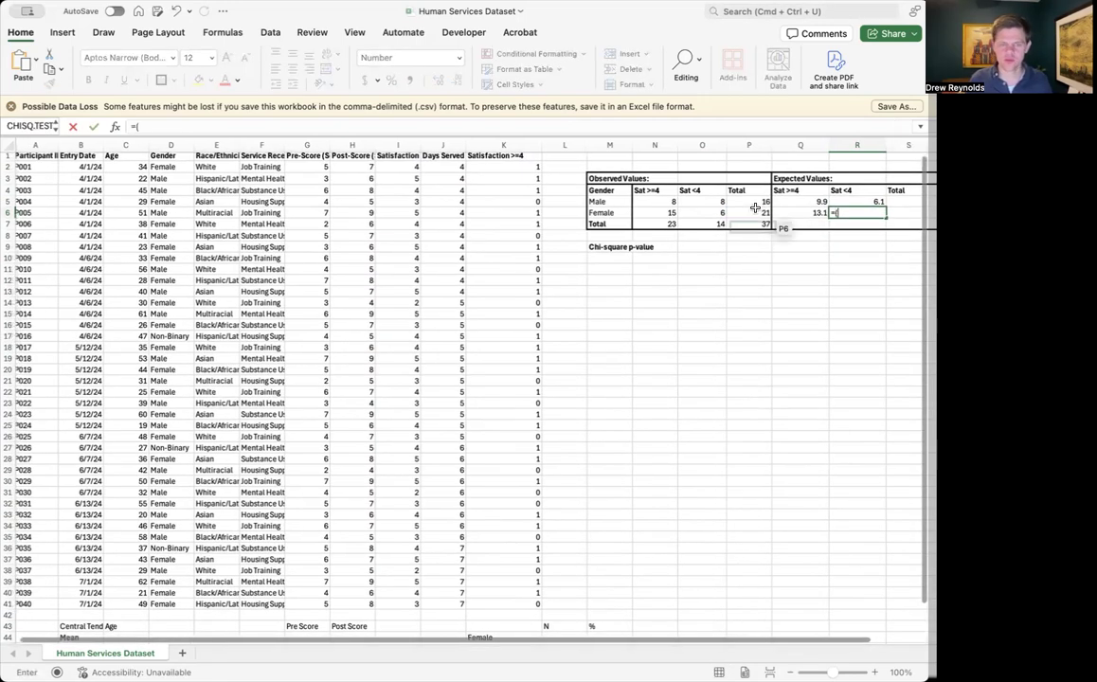
{"action": "left_click", "coordinate": [758, 213]}
{"action": "type", "text": "*"}
{"action": "left_click", "coordinate": [715, 223]}
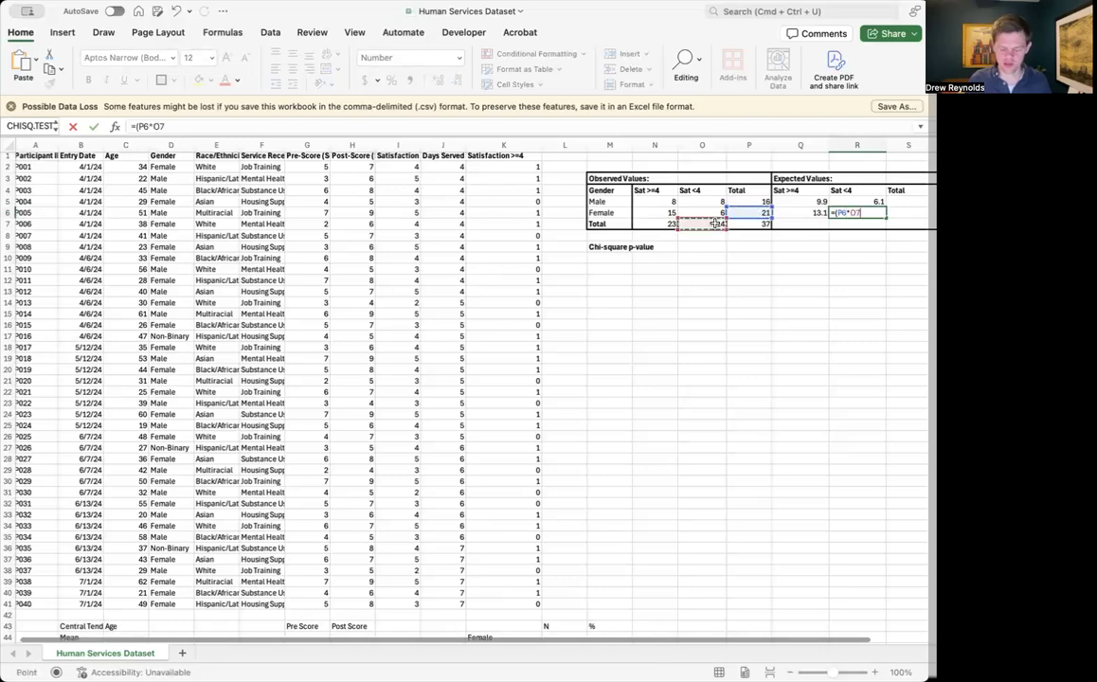
{"action": "type", "text": ")/"}
{"action": "left_click", "coordinate": [748, 224]}
{"action": "key", "text": "Return"}
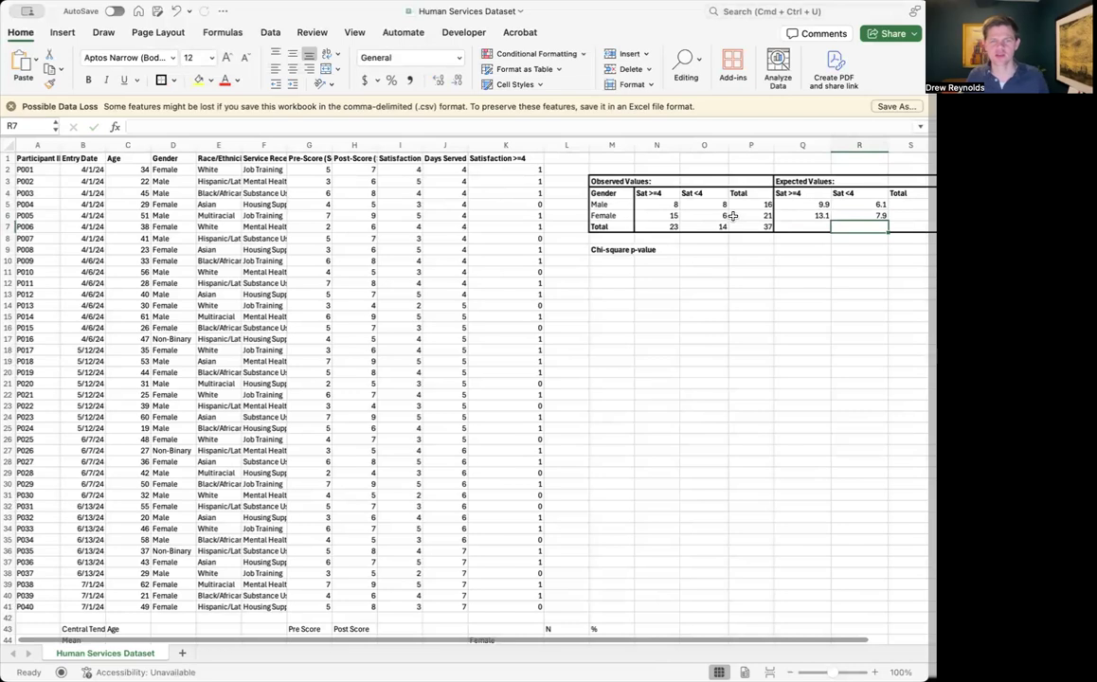
Start a formula in O9, in the row of the Chi-square p-value label
{"action": "left_click", "coordinate": [843, 250]}
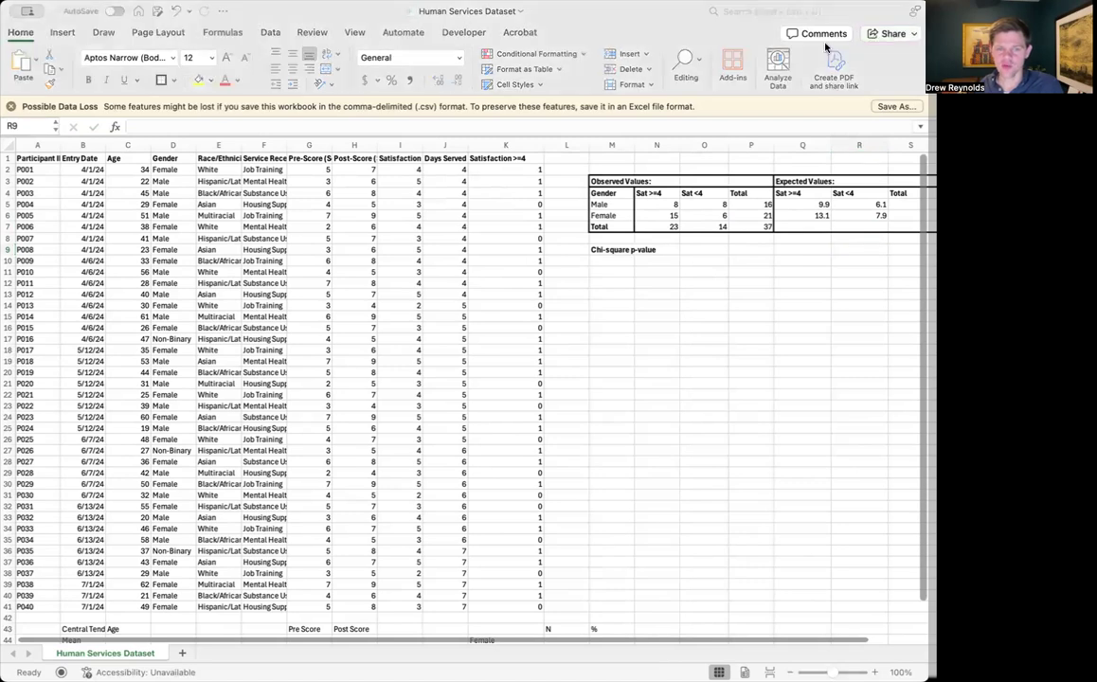
{"action": "left_click", "coordinate": [676, 20]}
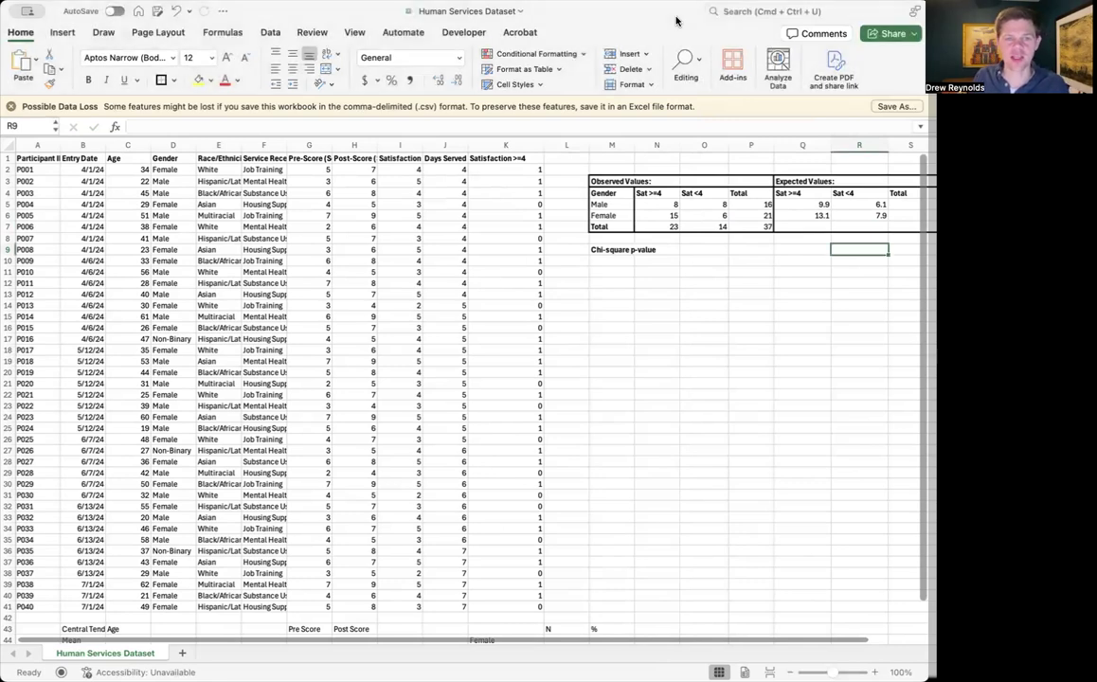
{"action": "left_click", "coordinate": [606, 250]}
{"action": "key", "text": "Right"}
{"action": "key", "text": "Right"}
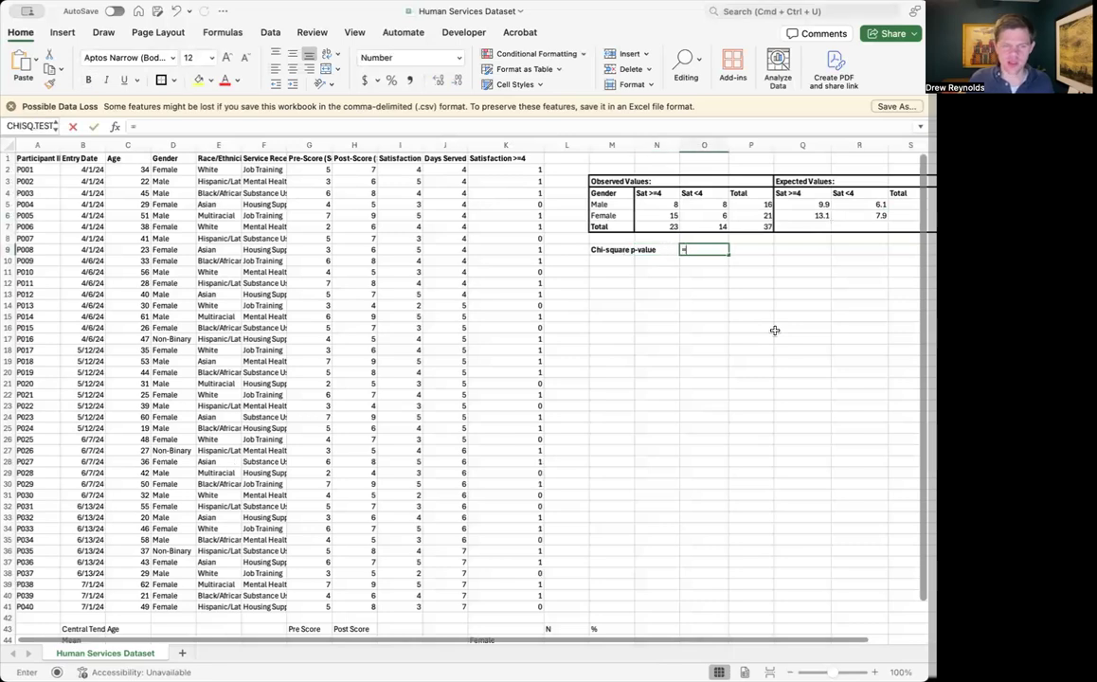
{"action": "type", "text": "="}
{"action": "scroll", "coordinate": [775, 322], "scroll_direction": "right", "scroll_amount": 1}
{"action": "scroll", "coordinate": [777, 312], "scroll_direction": "left", "scroll_amount": 1}
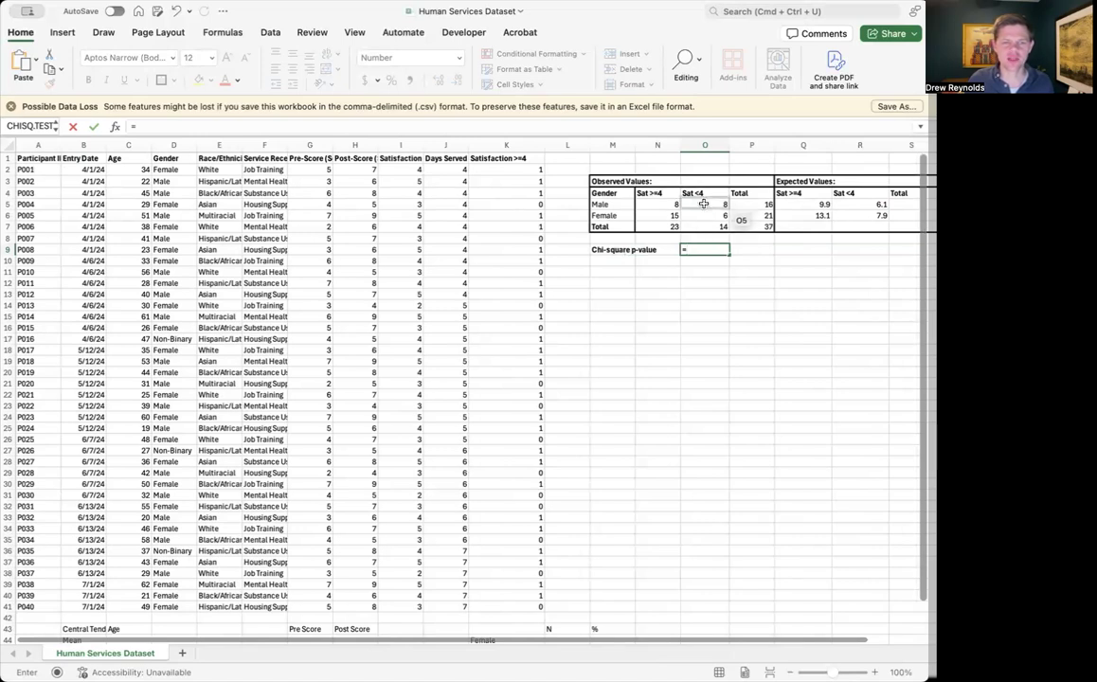
{"action": "scroll", "coordinate": [695, 202], "scroll_direction": "down", "scroll_amount": 1}
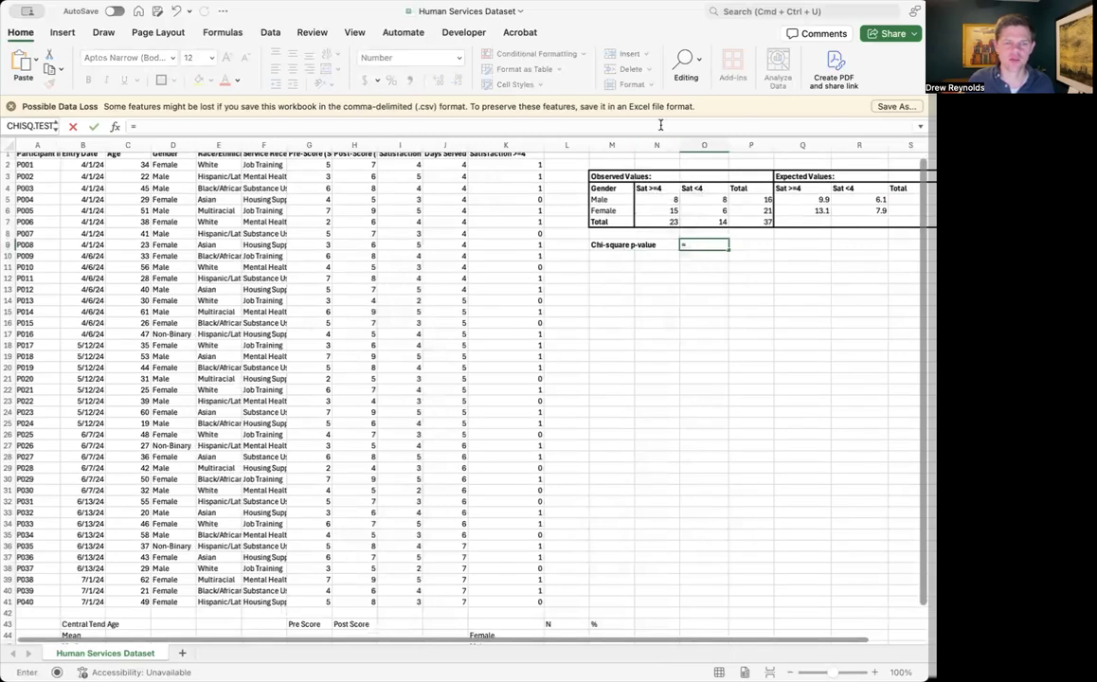
{"action": "left_click", "coordinate": [657, 142]}
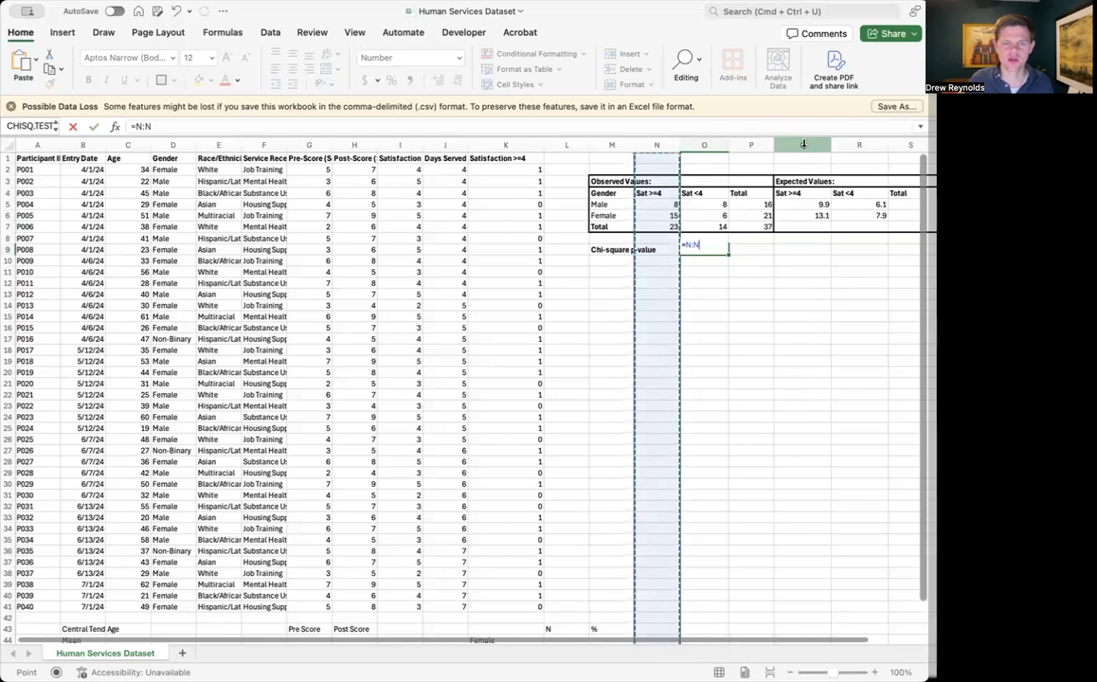
{"action": "left_click", "coordinate": [803, 144]}
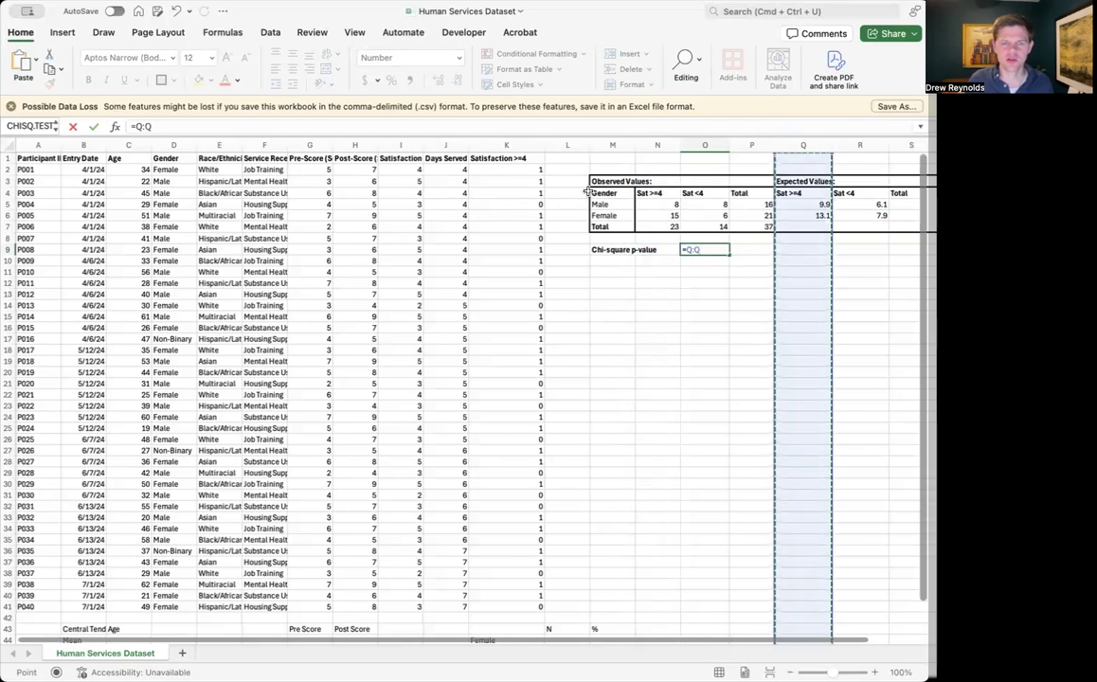
{"action": "scroll", "coordinate": [579, 187], "scroll_direction": "down", "scroll_amount": 1}
{"action": "scroll", "coordinate": [578, 186], "scroll_direction": "up", "scroll_amount": 1}
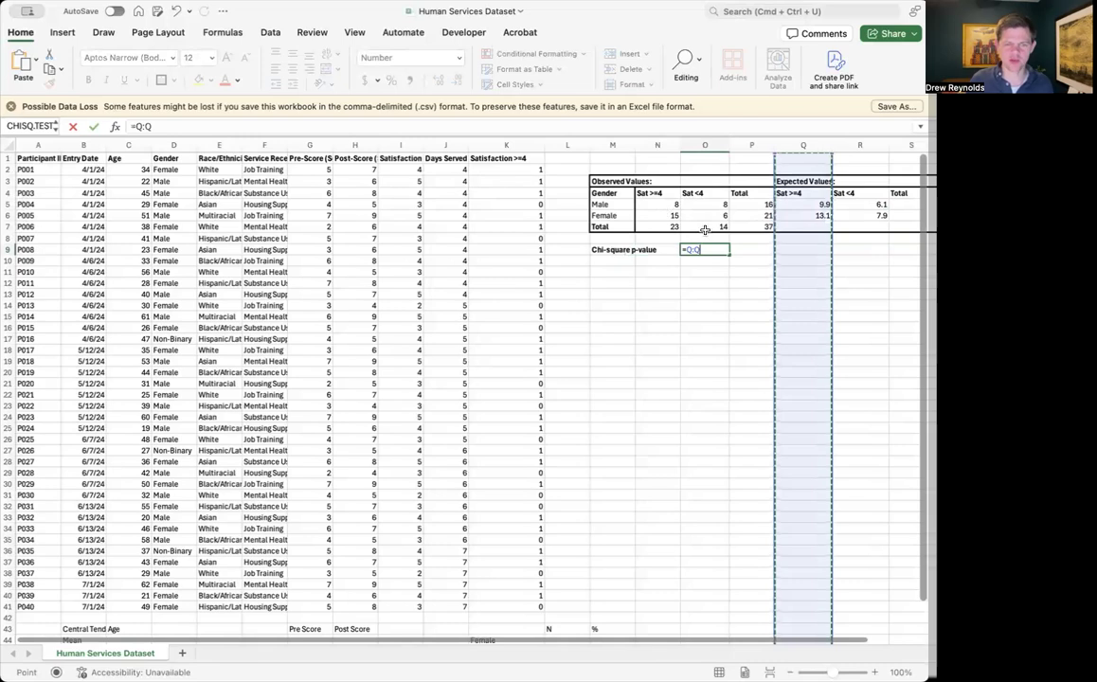
{"action": "left_click", "coordinate": [679, 249]}
{"action": "key", "text": "BackSpace"}
{"action": "key", "text": "BackSpace"}
{"action": "key", "text": "BackSpace"}
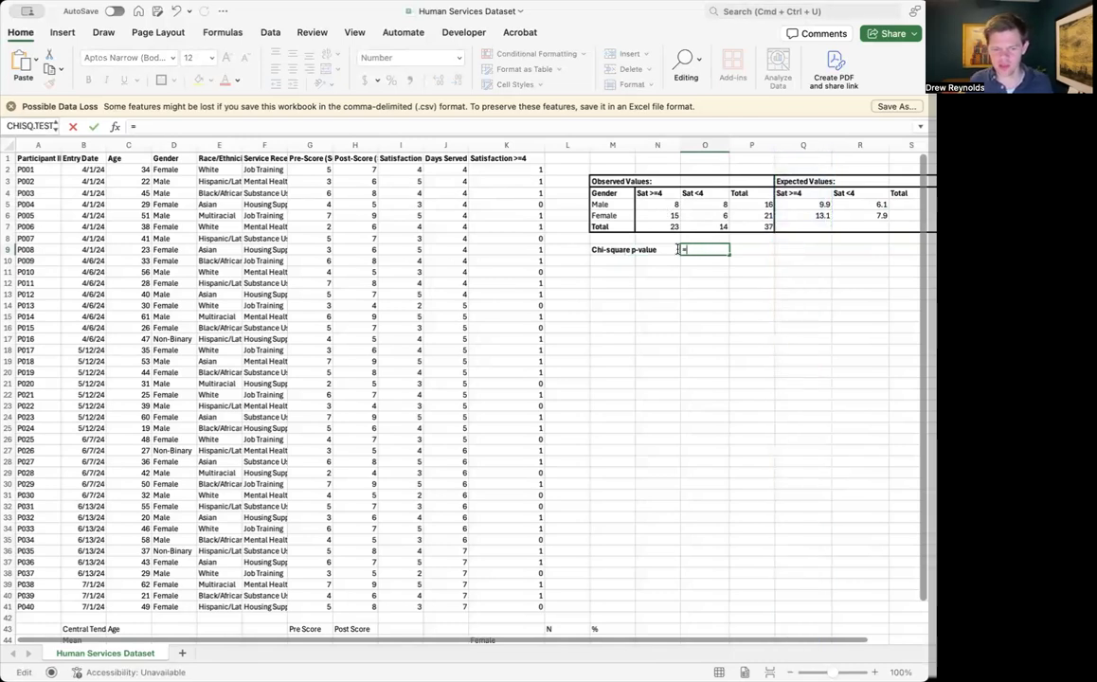
Complete the O9 formula as =CHISQ.TEST(N5:N6,Q5:Q6) to calculate the chi-square p-value from the observed and expected Sat >=4 values
{"action": "type", "text": "CHISQ.TEST"}
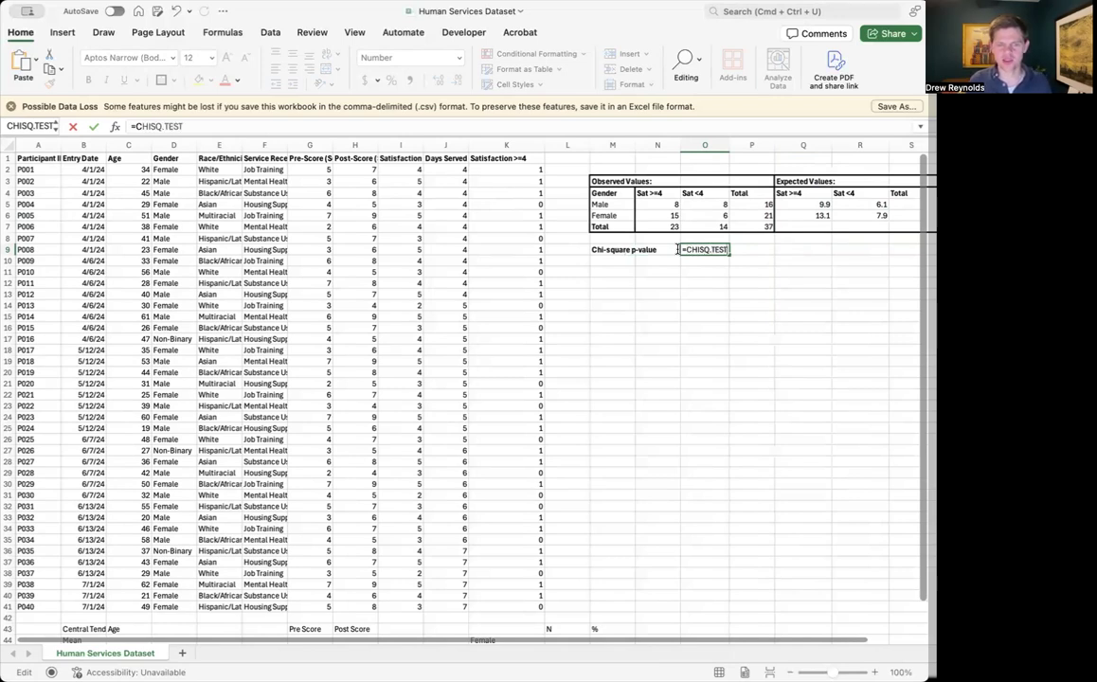
{"action": "type", "text": "("}
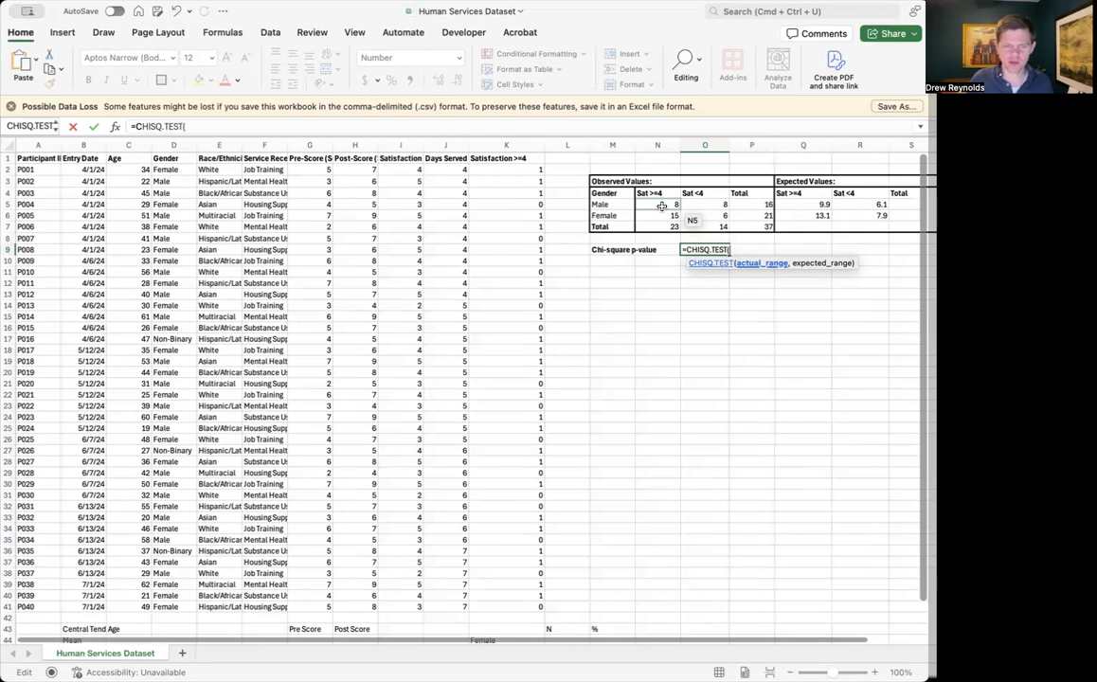
{"action": "left_click_drag", "start_coordinate": [662, 205], "coordinate": [661, 214]}
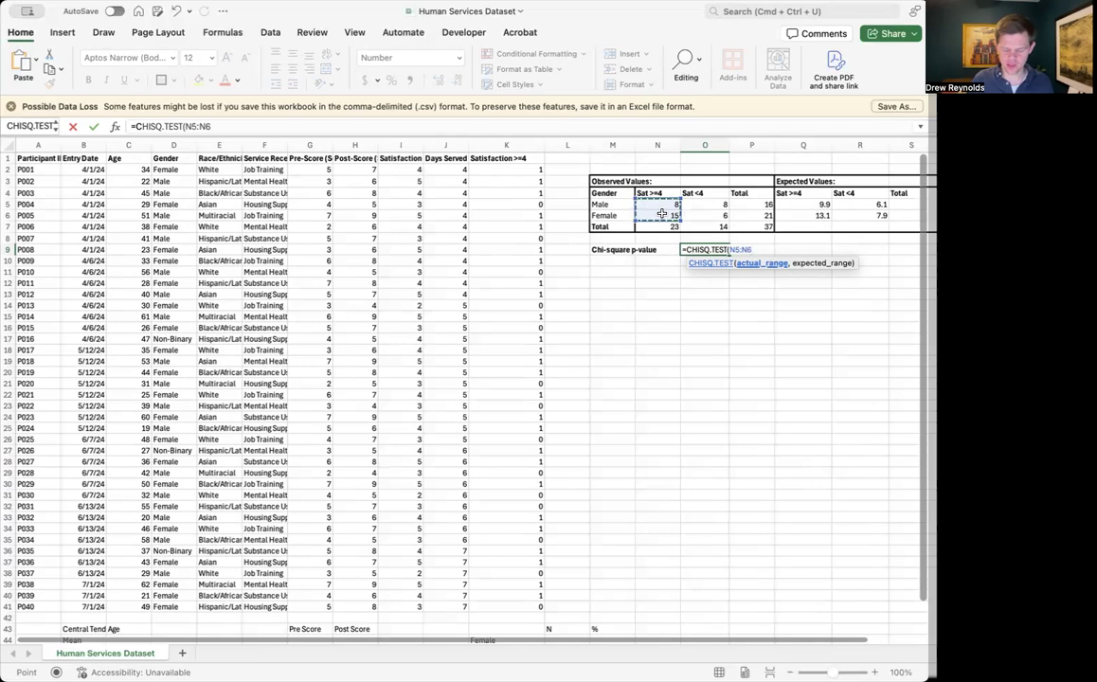
{"action": "type", "text": ","}
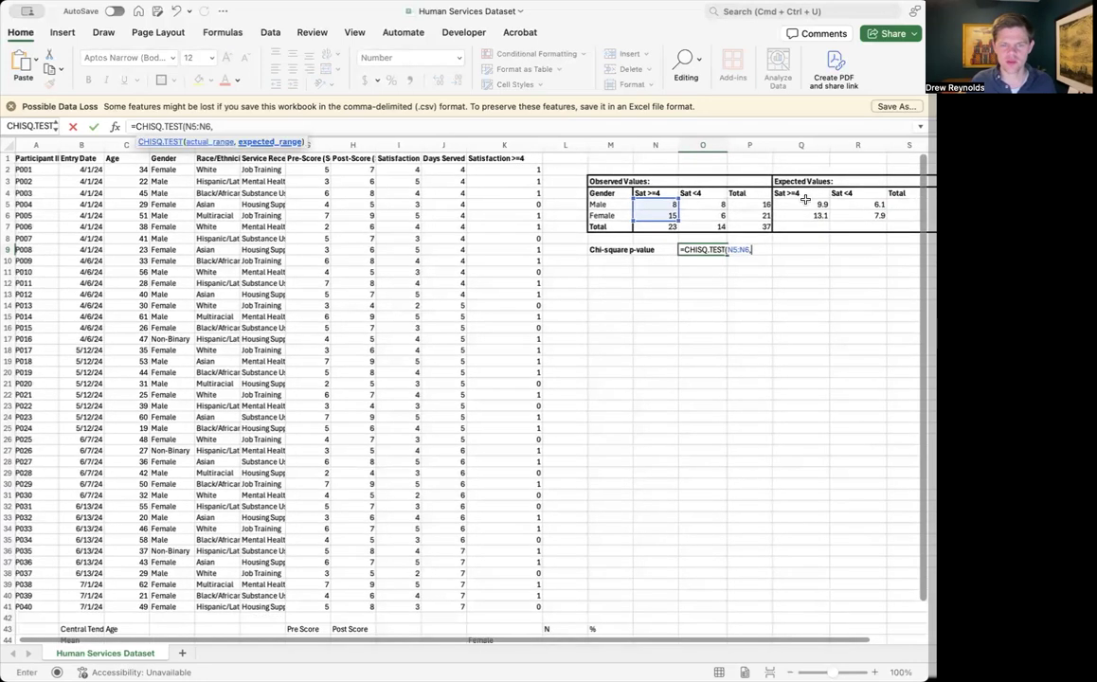
{"action": "left_click", "coordinate": [801, 205]}
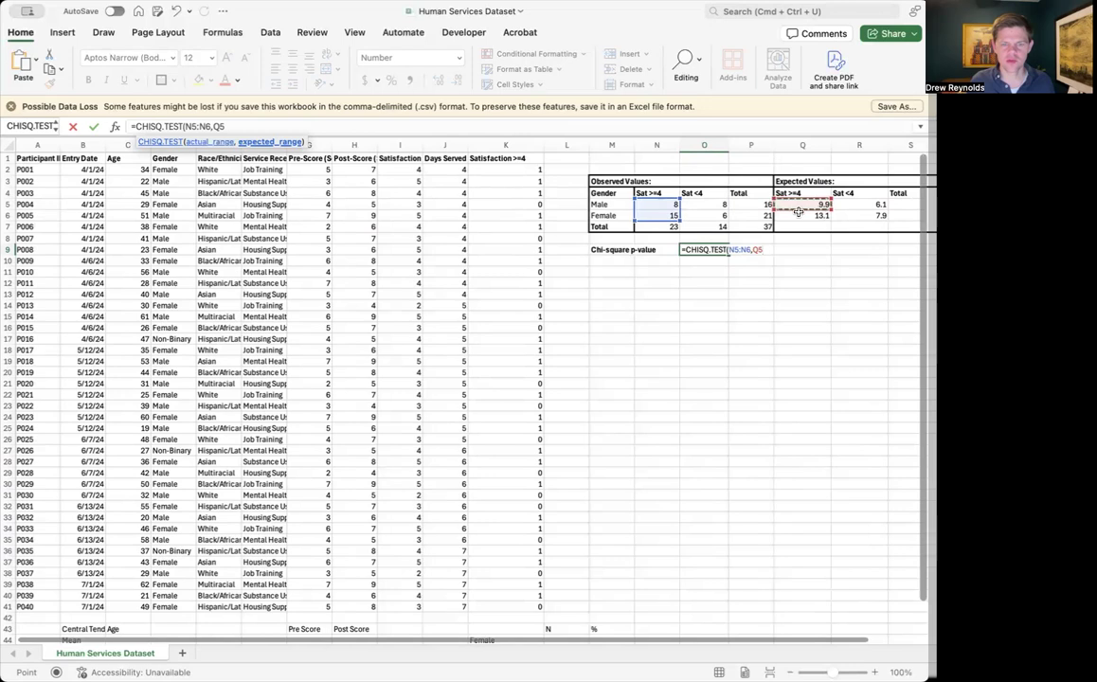
{"action": "left_click_drag", "start_coordinate": [799, 211], "coordinate": [798, 214]}
{"action": "type", "text": ")"}
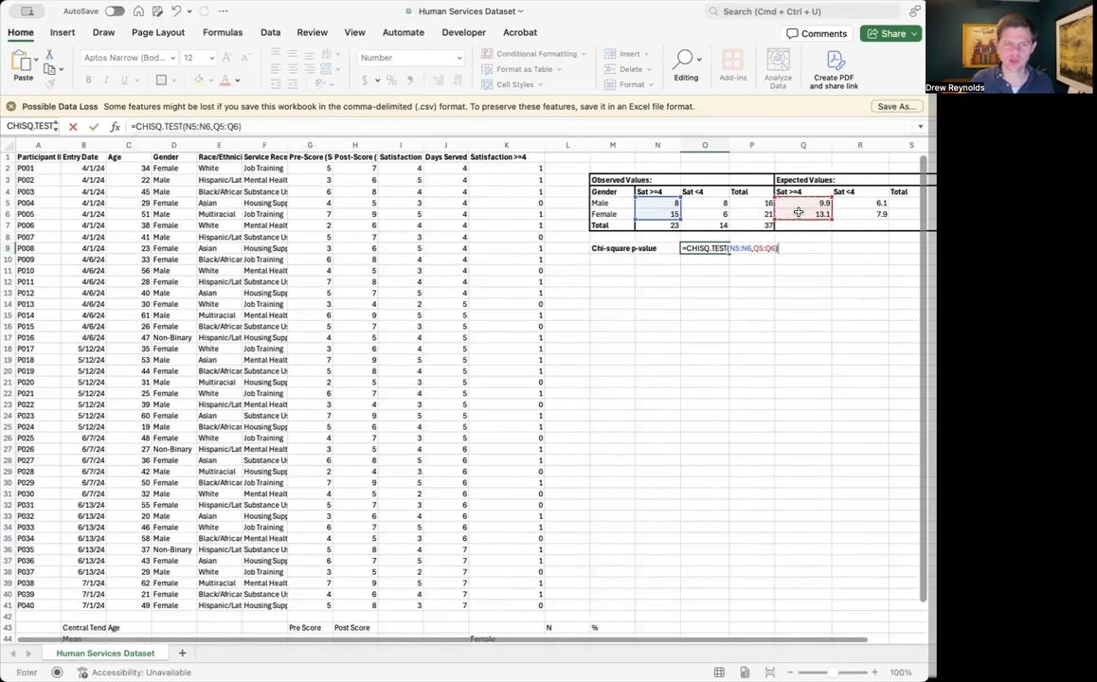
{"action": "key", "text": "Return"}
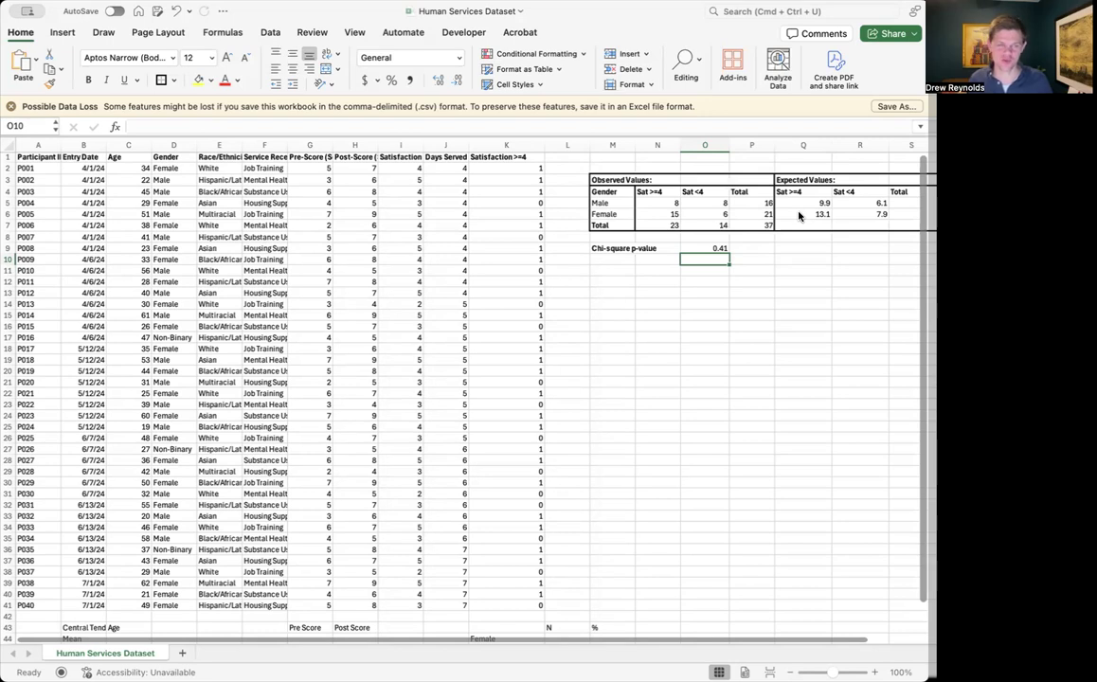
Overwrite the observed Male counts with 4 for Sat >=4 and 12 for Sat <4
{"action": "left_click", "coordinate": [672, 203]}
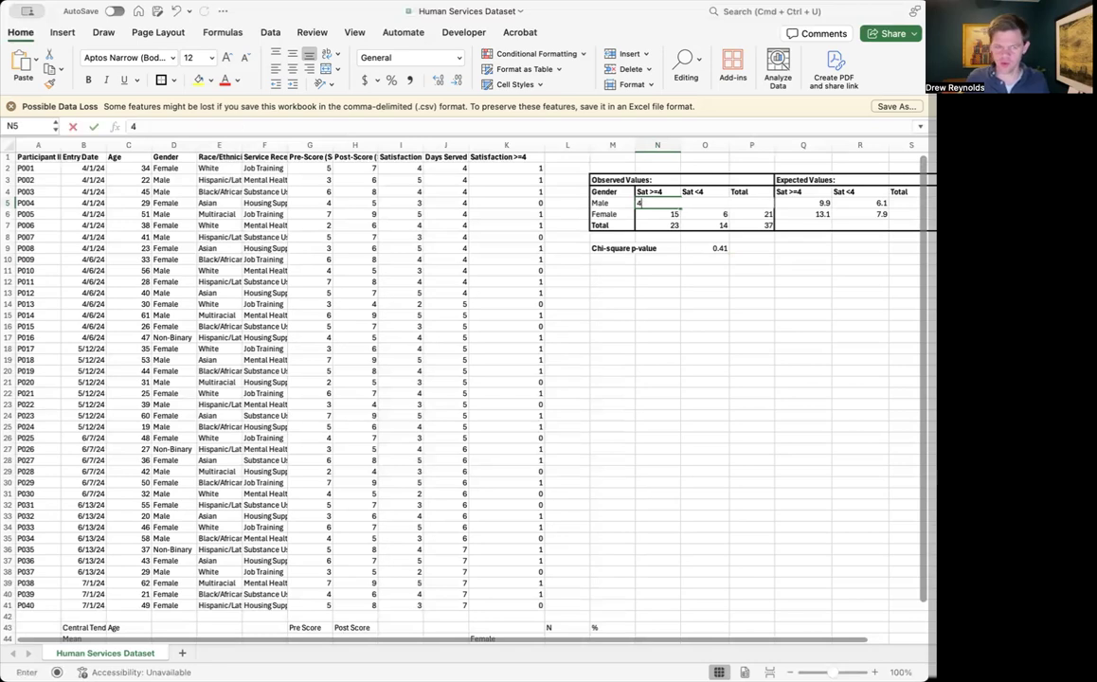
{"action": "type", "text": "4"}
{"action": "key", "text": "ctrl+Return"}
{"action": "left_click", "coordinate": [705, 203]}
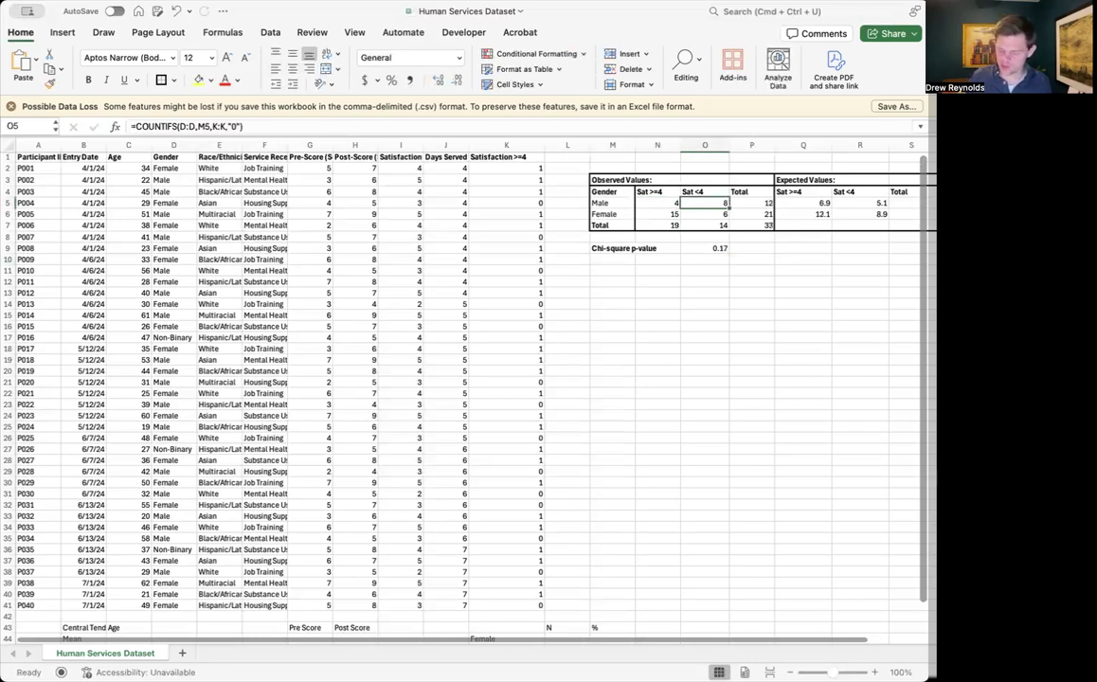
{"action": "type", "text": "12"}
{"action": "key", "text": "Return"}
Overwrite the observed Female counts with 18 for Sat >=4 and 3 for Sat <4
{"action": "key", "text": "Left"}
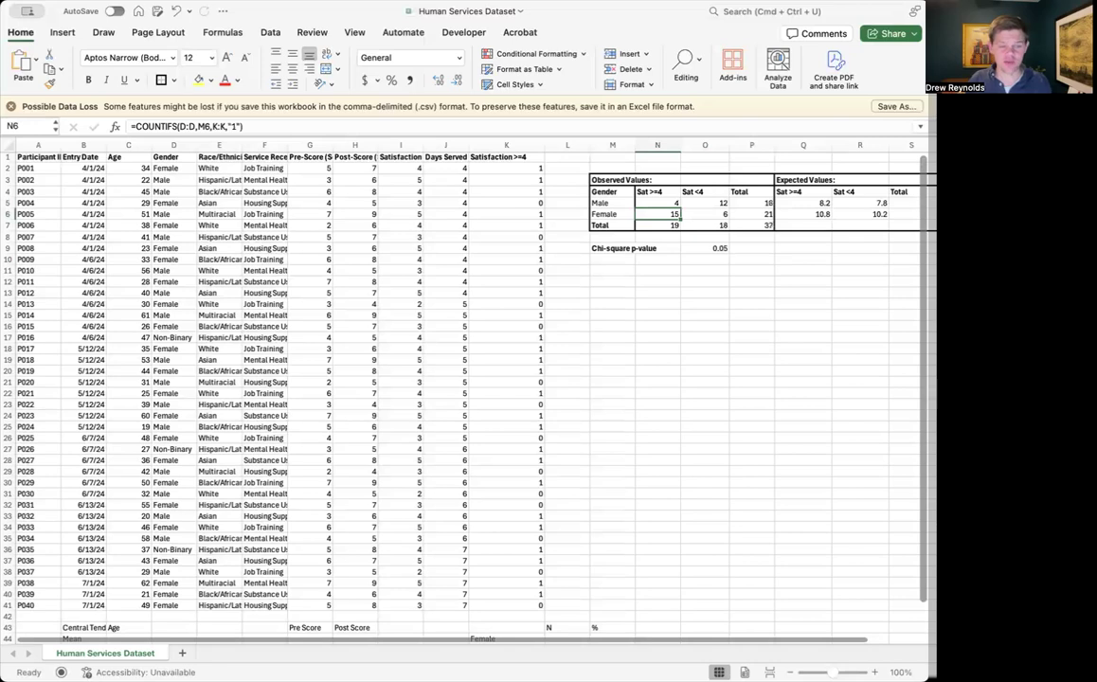
{"action": "type", "text": "18"}
{"action": "key", "text": "Tab"}
{"action": "type", "text": "3"}
{"action": "key", "text": "Return"}
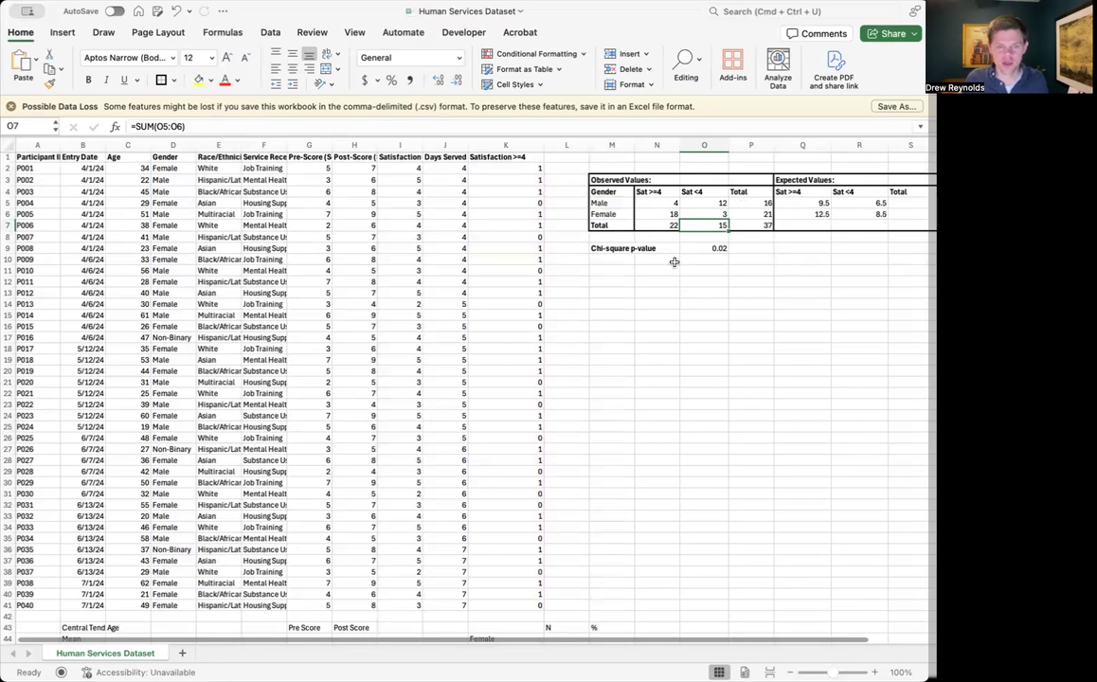
Examine the recalculated chi-square p-value in O9 beneath the observed values table
{"action": "scroll", "coordinate": [654, 261], "scroll_direction": "down", "scroll_amount": 1}
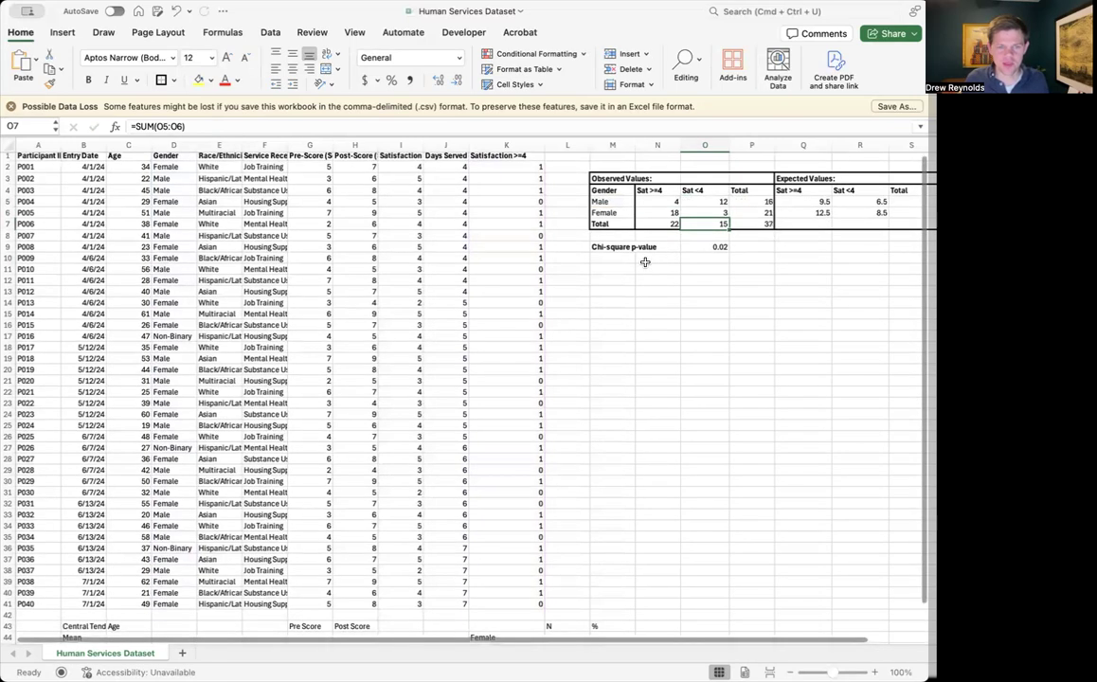
{"action": "scroll", "coordinate": [644, 262], "scroll_direction": "right", "scroll_amount": 1}
{"action": "left_click", "coordinate": [606, 248]}
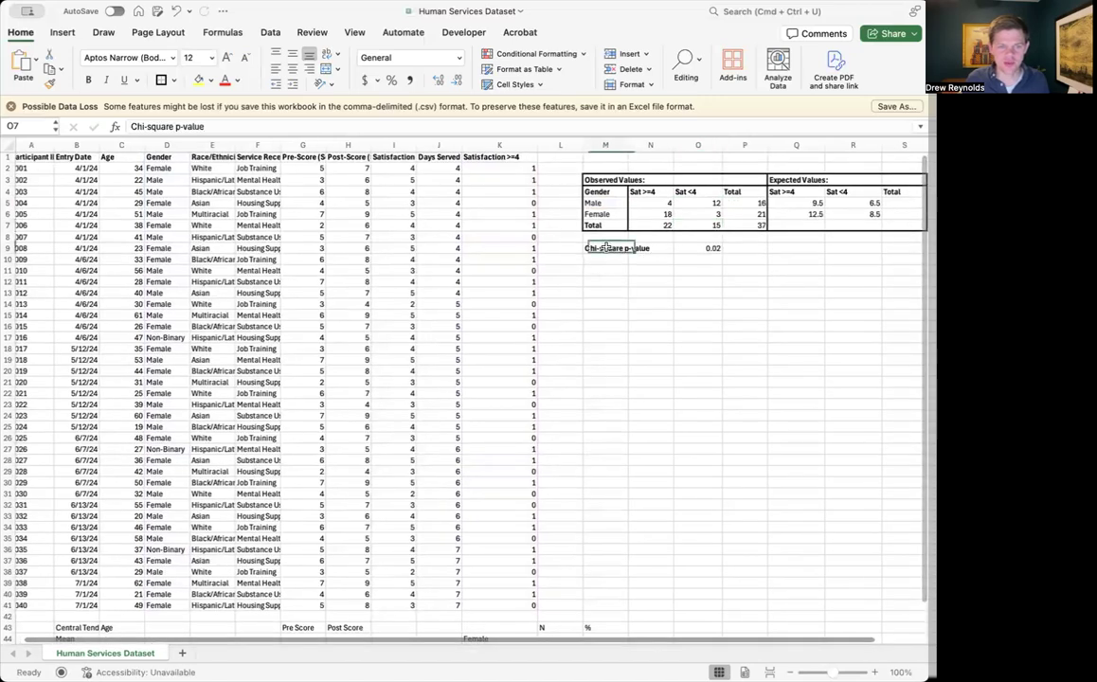
{"action": "left_click", "coordinate": [706, 248]}
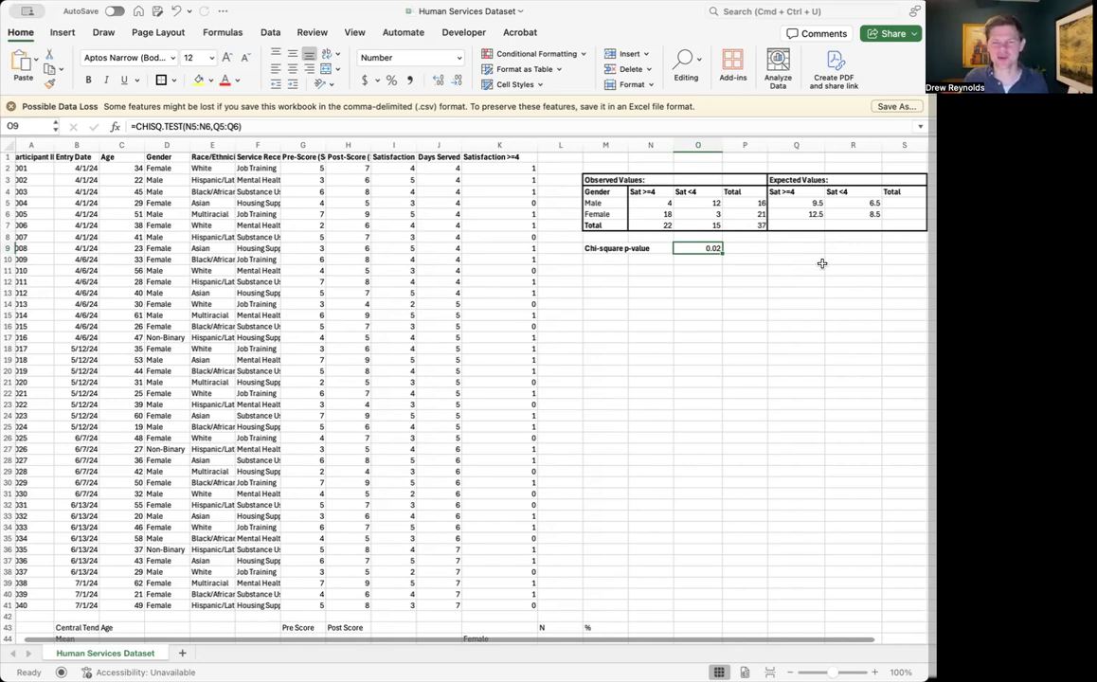
{"action": "scroll", "coordinate": [821, 263], "scroll_direction": "down", "scroll_amount": 1}
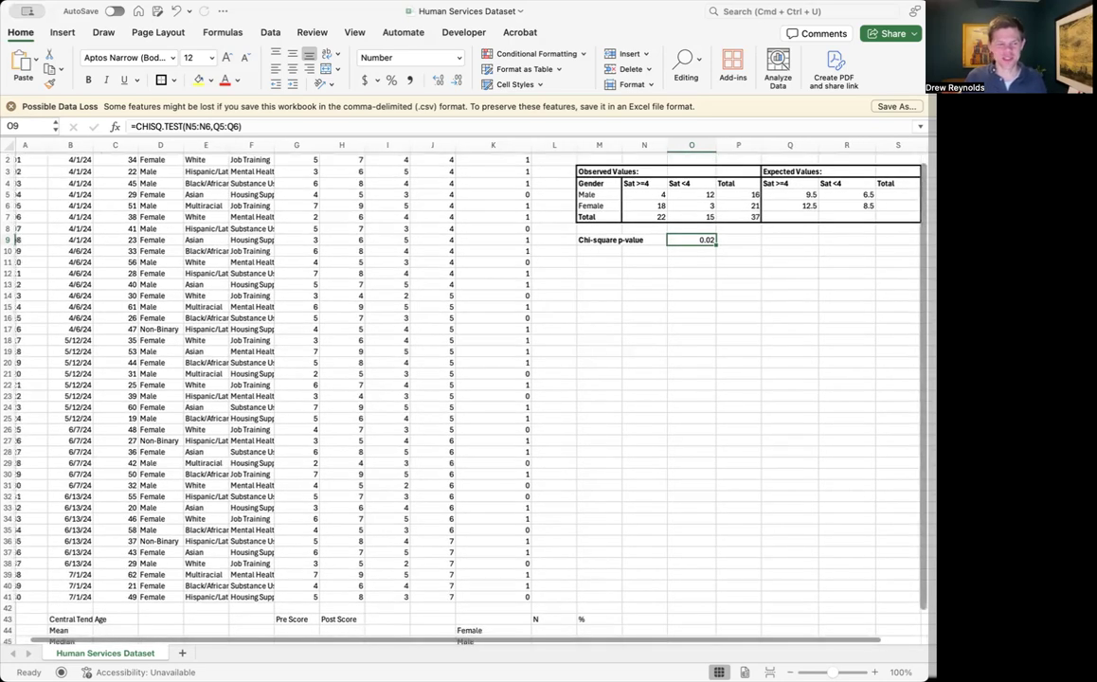